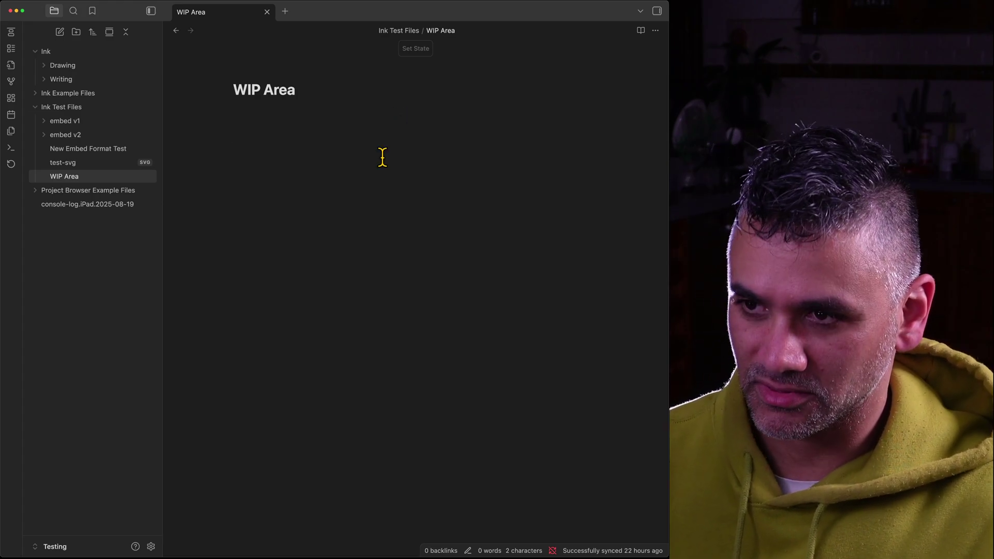
# - Insert a new handwriting section with Ink: New handwriting section and write a wavy stroke in it
pyautogui.press('super+p')
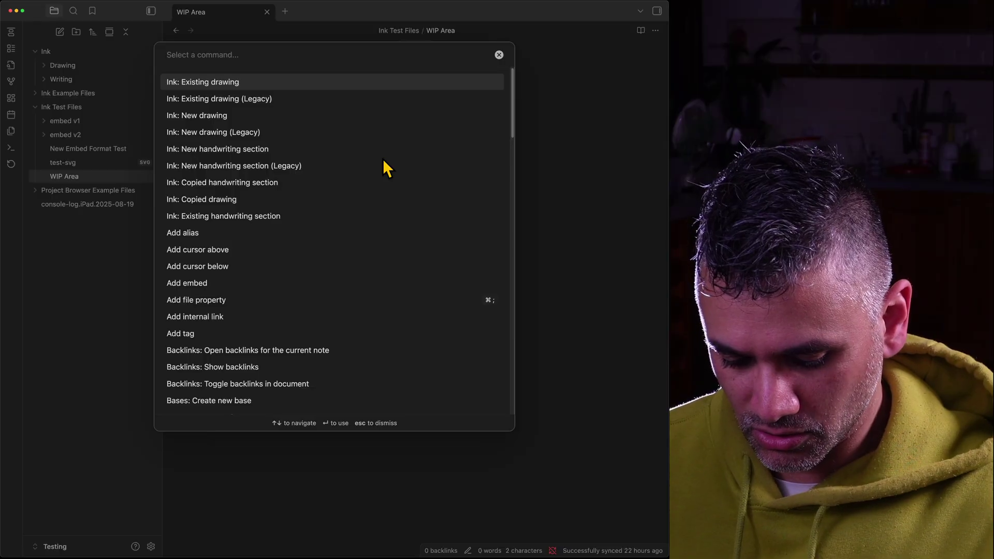
pyautogui.write('handwri')
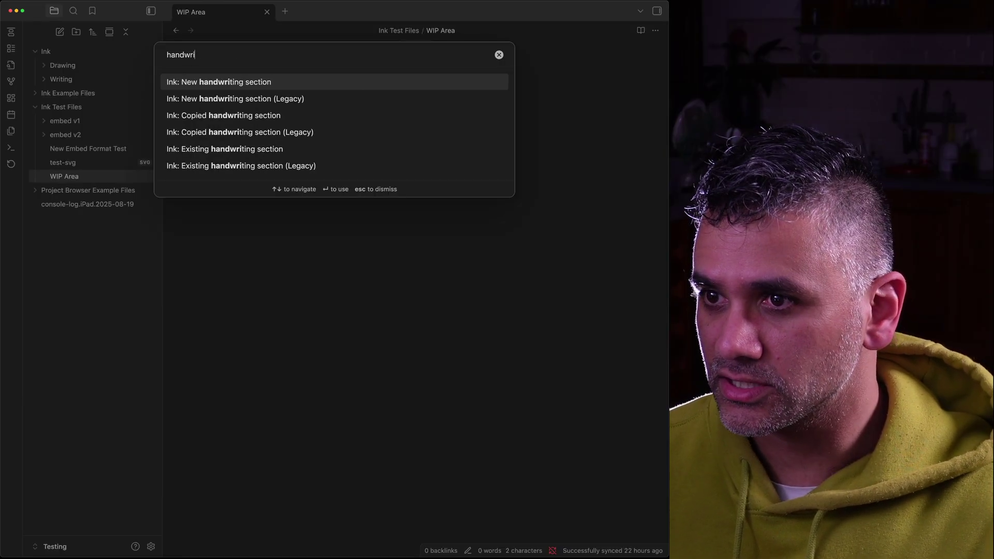
pyautogui.write('ting')
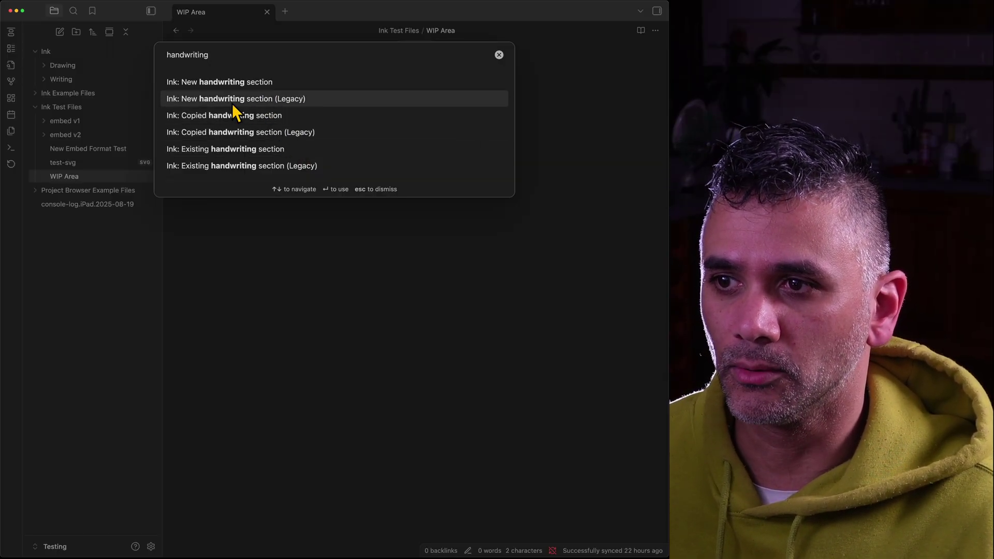
pyautogui.click(231, 103)
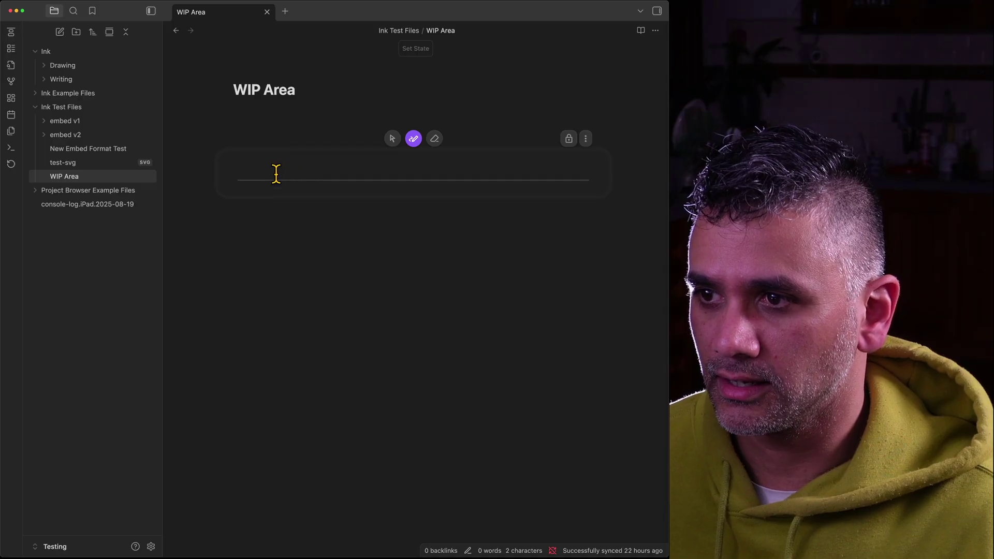
pyautogui.moveTo(288, 167); pyautogui.dragTo(524, 163)
pyautogui.click(370, 257)
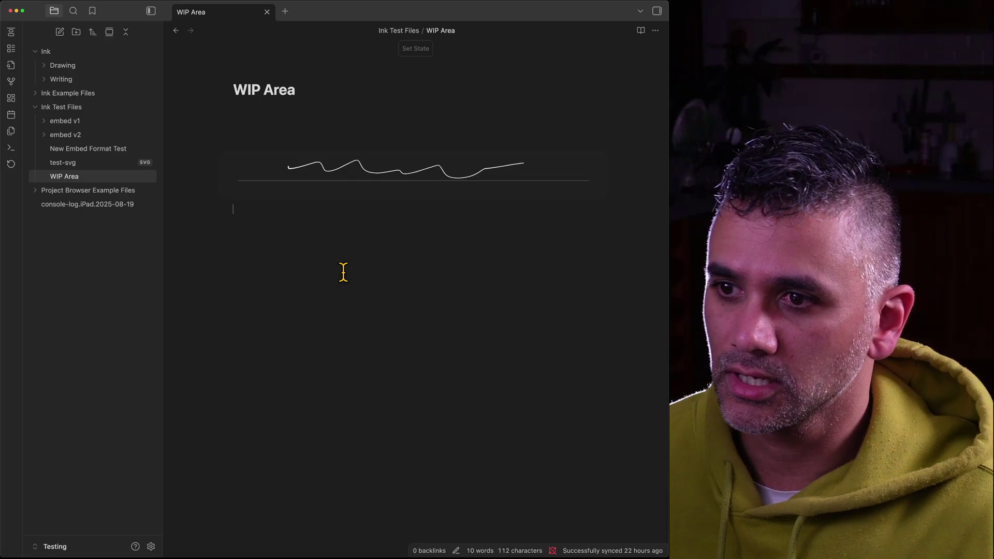
# - Insert a new Ink drawing below the handwriting and draw a zigzag stroke across it
pyautogui.press('super+p')
pyautogui.write('drawing')
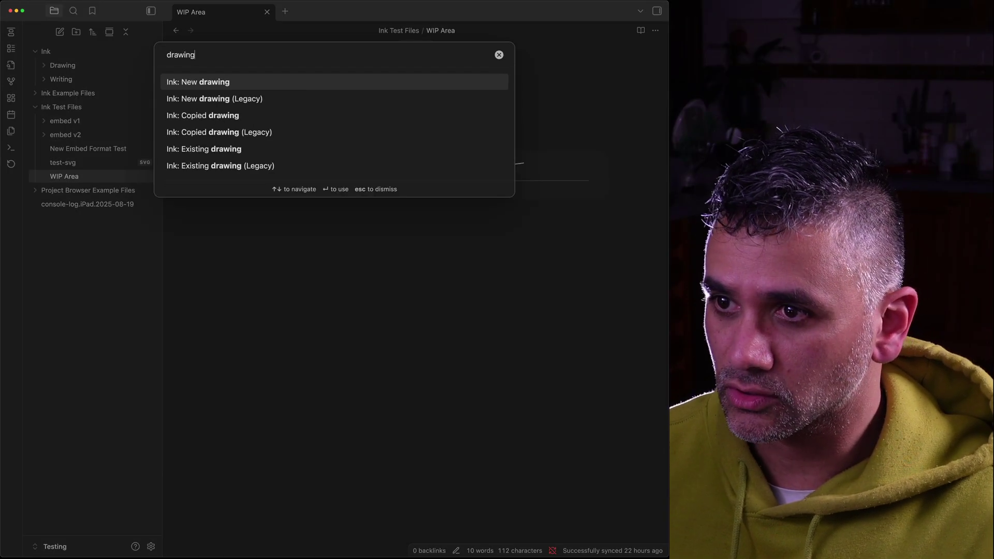
pyautogui.press('Down')
pyautogui.press('Return')
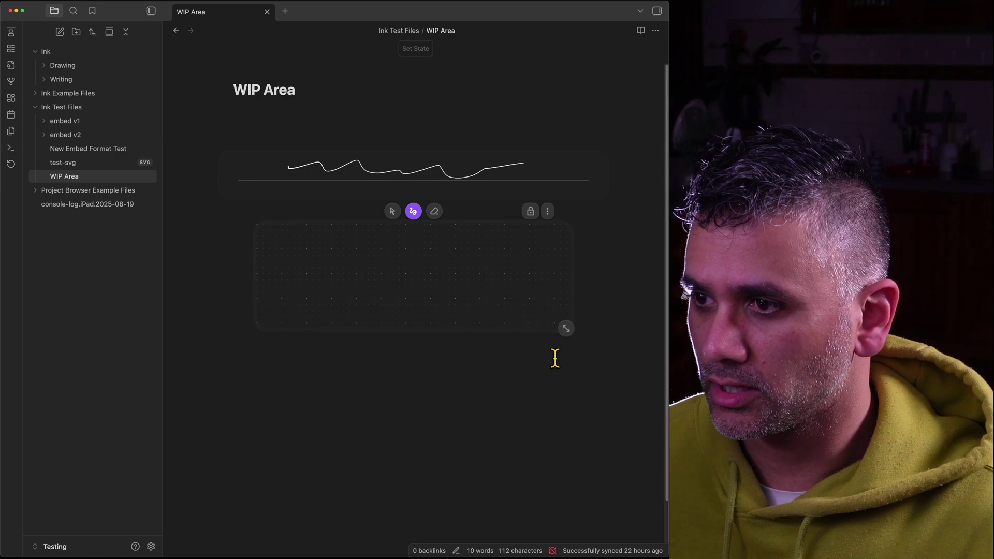
pyautogui.moveTo(294, 272)
pyautogui.mouseDown()
pyautogui.moveTo(328, 288)
pyautogui.moveTo(407, 268)
pyautogui.moveTo(535, 284)
pyautogui.moveTo(567, 278)
pyautogui.mouseUp()
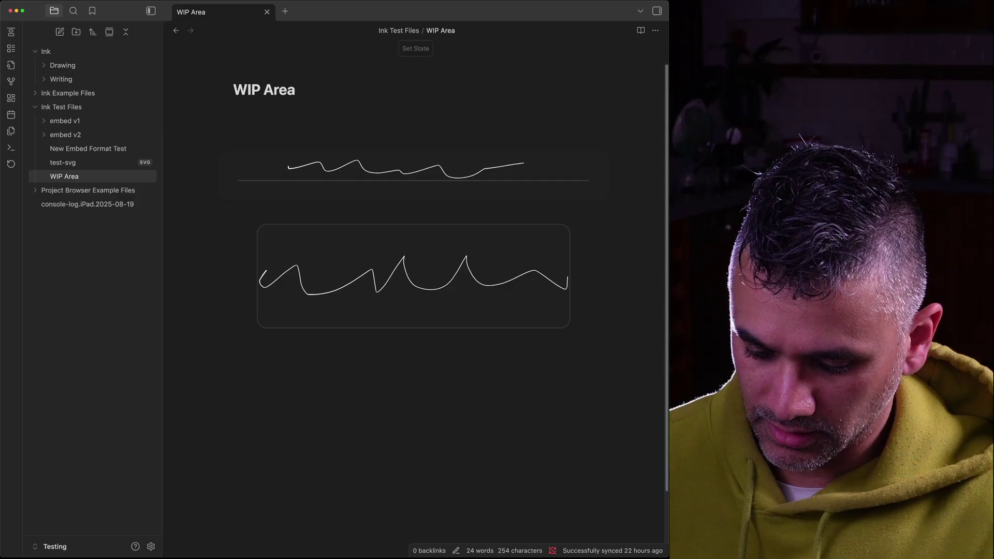
# - Add a second handwriting section with a looping stroke and lock it when finished
pyautogui.press('super+p')
pyautogui.write('handwr')
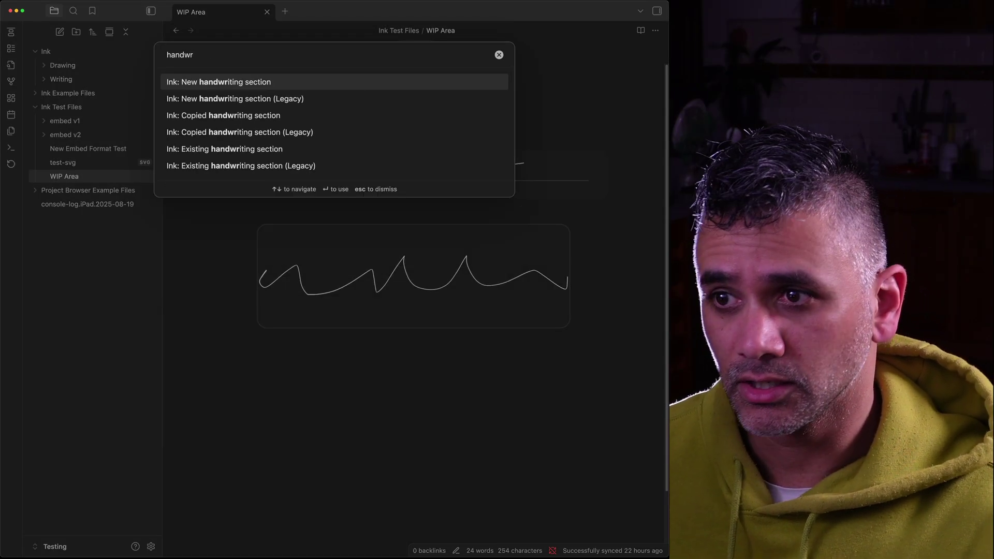
pyautogui.click(266, 84)
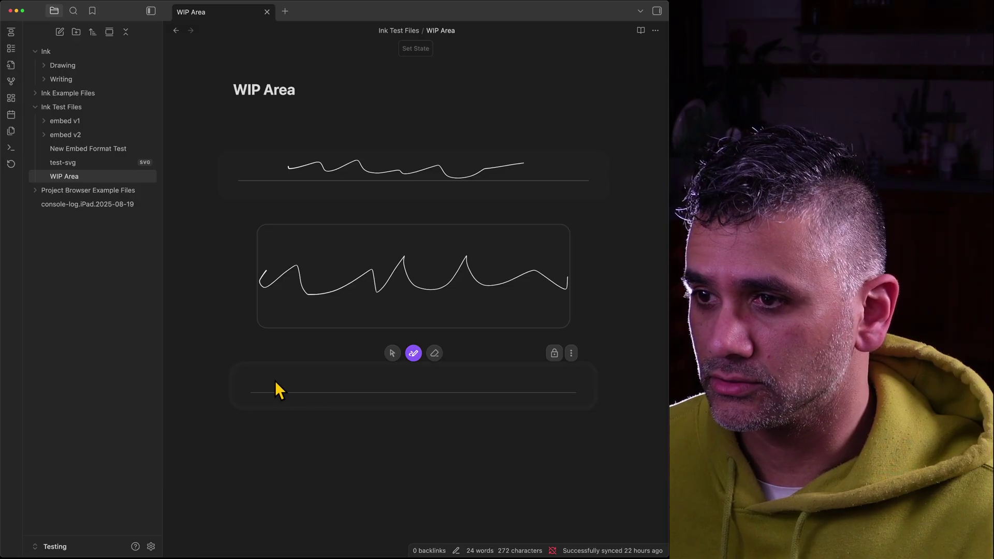
pyautogui.moveTo(268, 374)
pyautogui.mouseDown()
pyautogui.moveTo(419, 396)
pyautogui.moveTo(526, 381)
pyautogui.mouseUp()
pyautogui.click(554, 353)
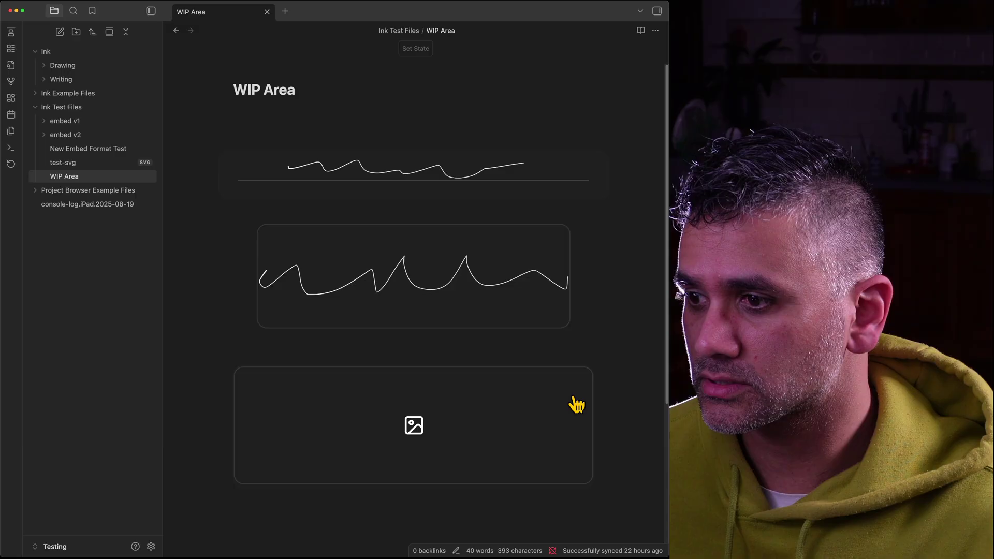
pyautogui.scroll(-1, 512, 435)
pyautogui.scroll(-2, 493, 446)
pyautogui.click(454, 386)
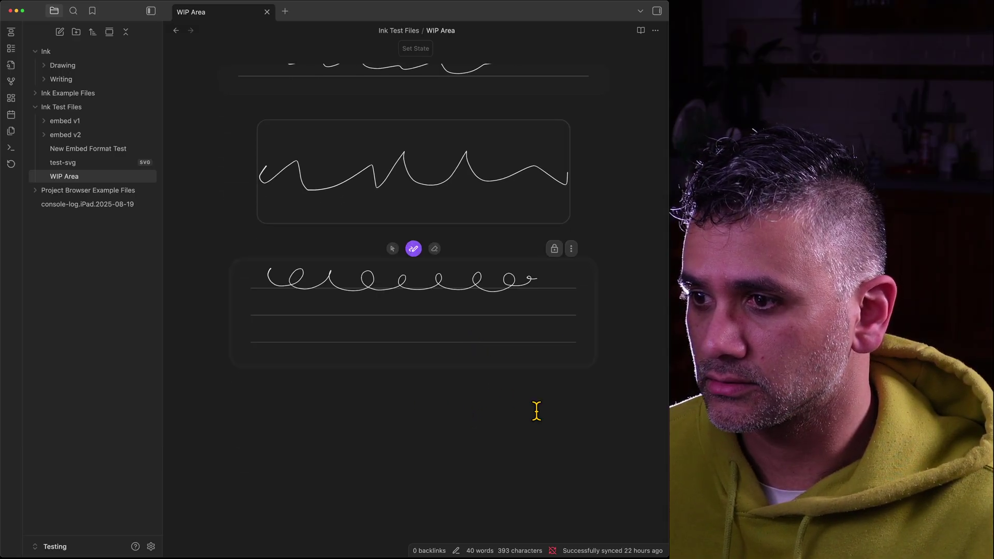
pyautogui.click(554, 250)
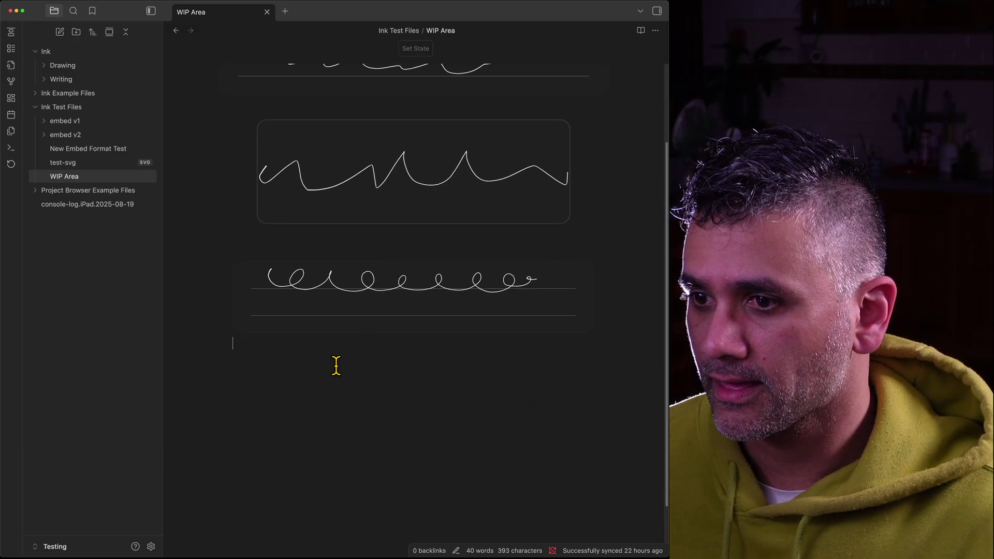
# - Insert a new drawing, resize it wider and shorter, and draw loops crossed by a horizontal line
pyautogui.press('super+p')
pyautogui.write('drawing')
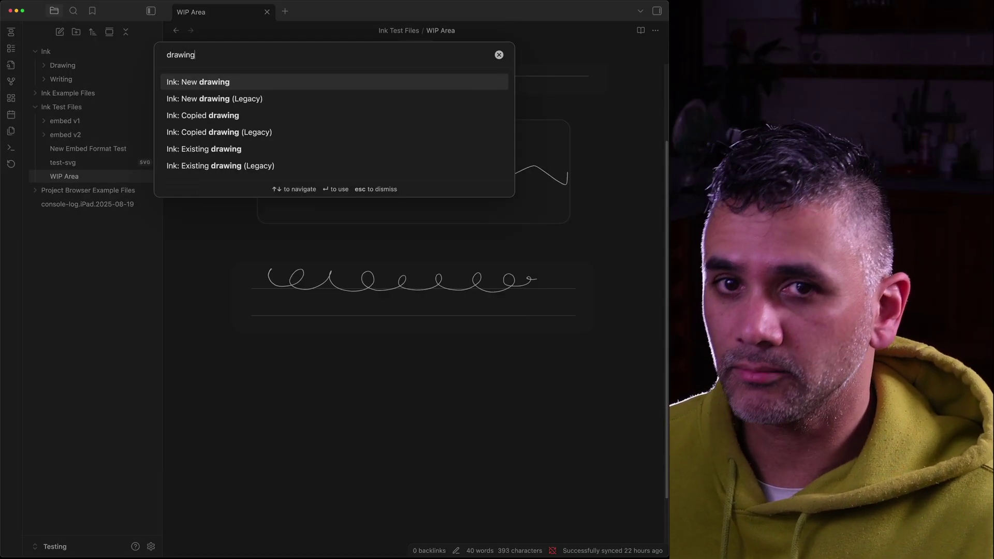
pyautogui.press('Return')
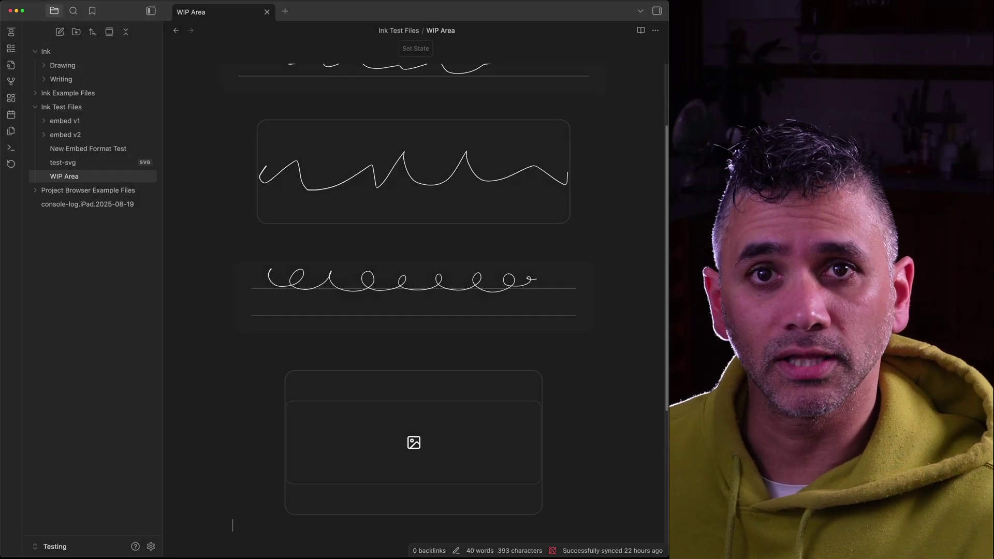
pyautogui.click(464, 382)
pyautogui.moveTo(536, 512); pyautogui.dragTo(562, 454)
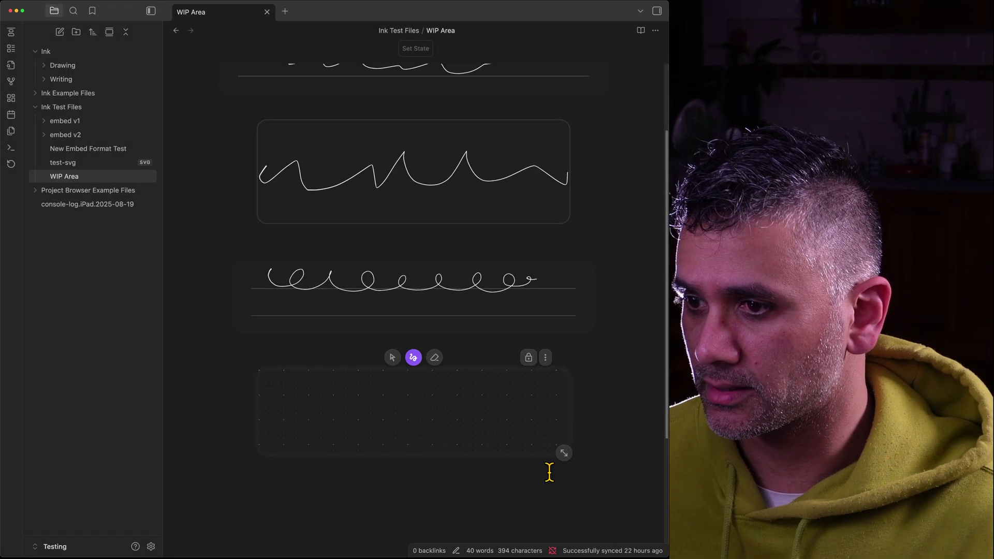
pyautogui.moveTo(298, 396)
pyautogui.mouseDown()
pyautogui.moveTo(310, 426)
pyautogui.moveTo(388, 388)
pyautogui.moveTo(459, 428)
pyautogui.moveTo(497, 427)
pyautogui.moveTo(528, 399)
pyautogui.moveTo(462, 433)
pyautogui.mouseUp()
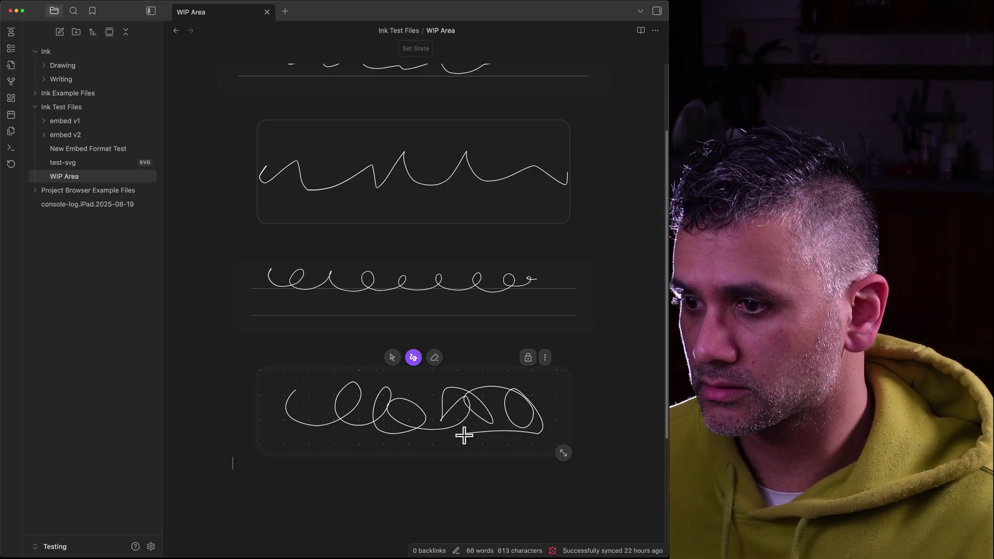
pyautogui.moveTo(279, 414); pyautogui.dragTo(564, 405)
pyautogui.click(527, 356)
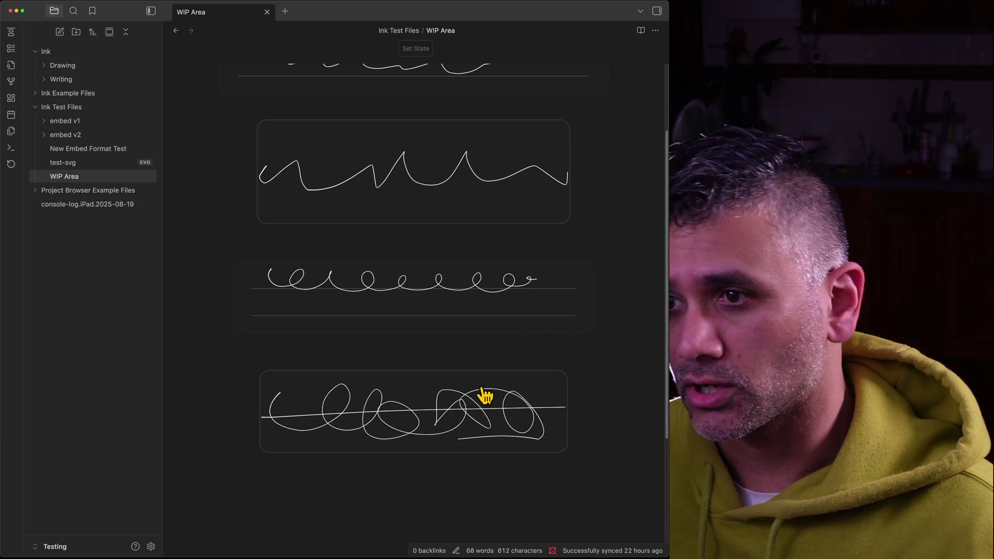
# - Reveal the first embed's handwritten-ink code block and select it
pyautogui.scroll(-3, 461, 395)
pyautogui.scroll(5, 438, 420)
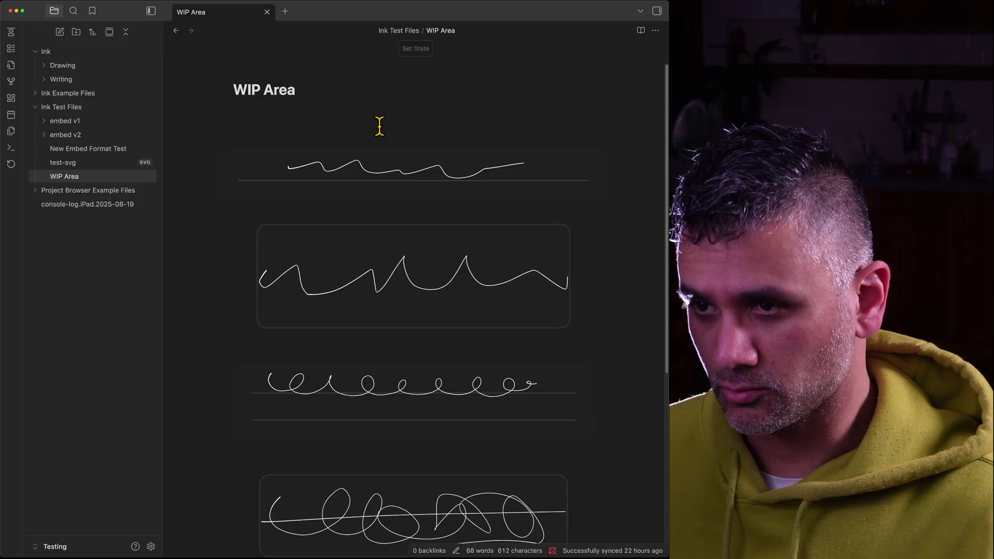
pyautogui.press('Down')
pyautogui.press('Up')
pyautogui.press('Down')
pyautogui.press('Down')
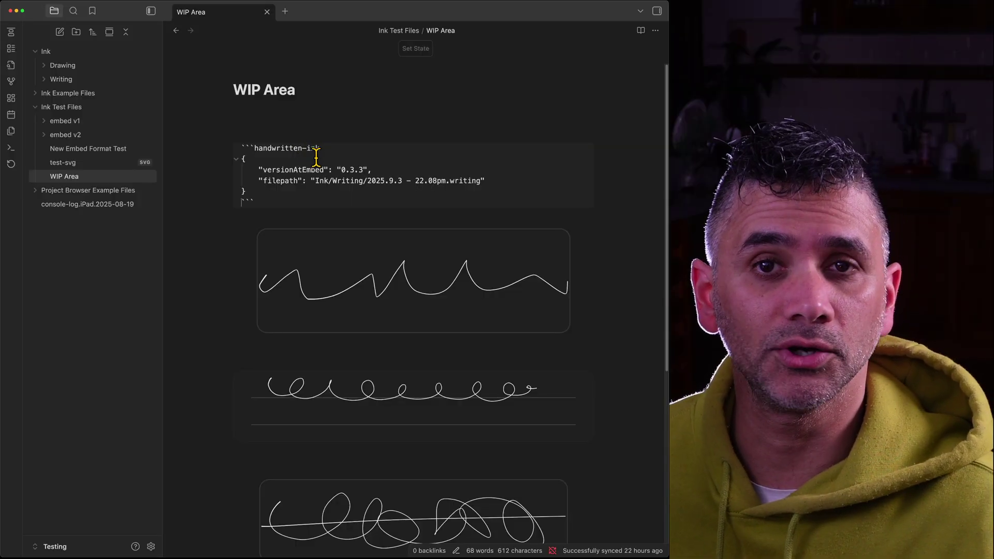
pyautogui.moveTo(283, 201); pyautogui.dragTo(232, 149)
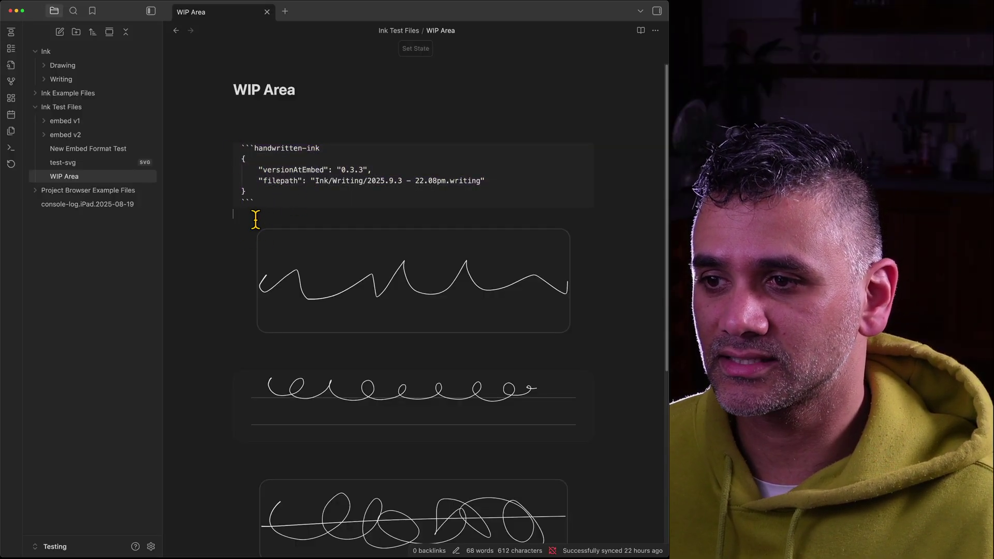
# - Delete the drawing block's width and aspectRatio lines, undo that, then select both ink code blocks
pyautogui.press('Down')
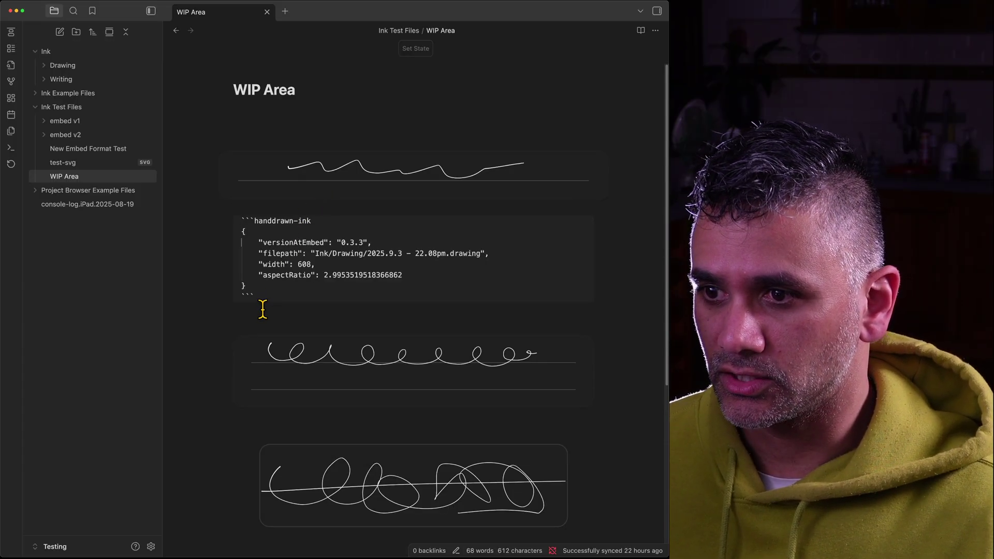
pyautogui.moveTo(265, 311); pyautogui.dragTo(228, 263)
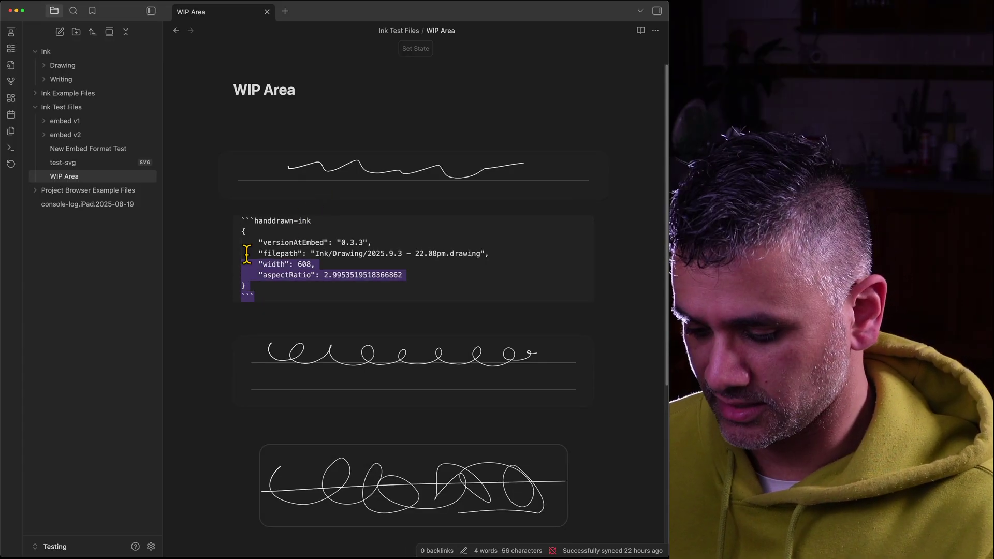
pyautogui.press('BackSpace')
pyautogui.press('super+z')
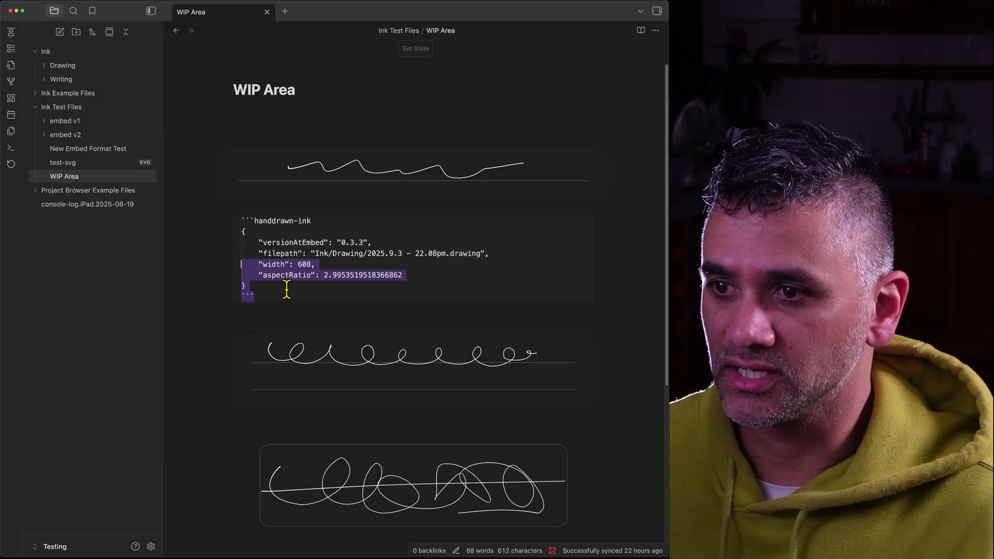
pyautogui.click(293, 309)
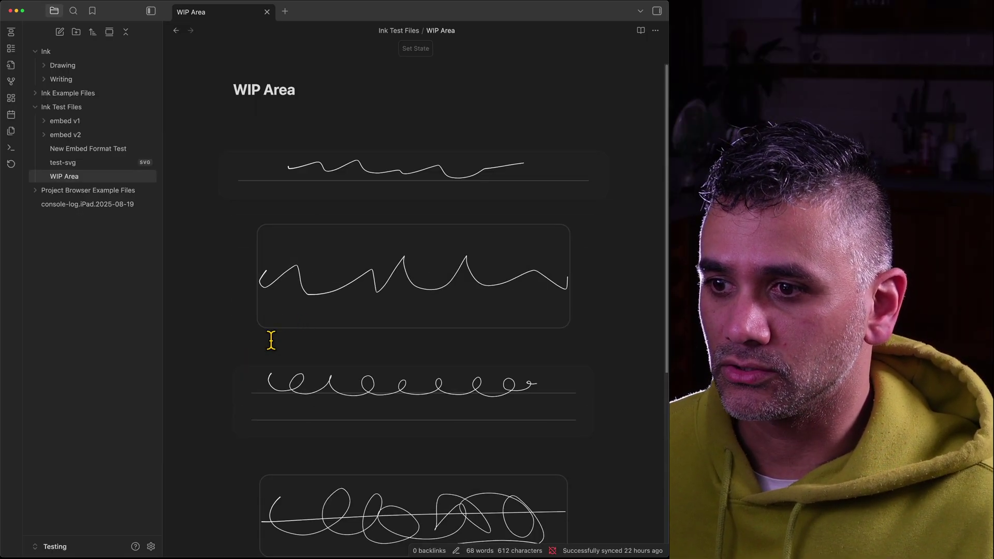
pyautogui.click(239, 124)
pyautogui.moveTo(239, 125); pyautogui.dragTo(311, 311)
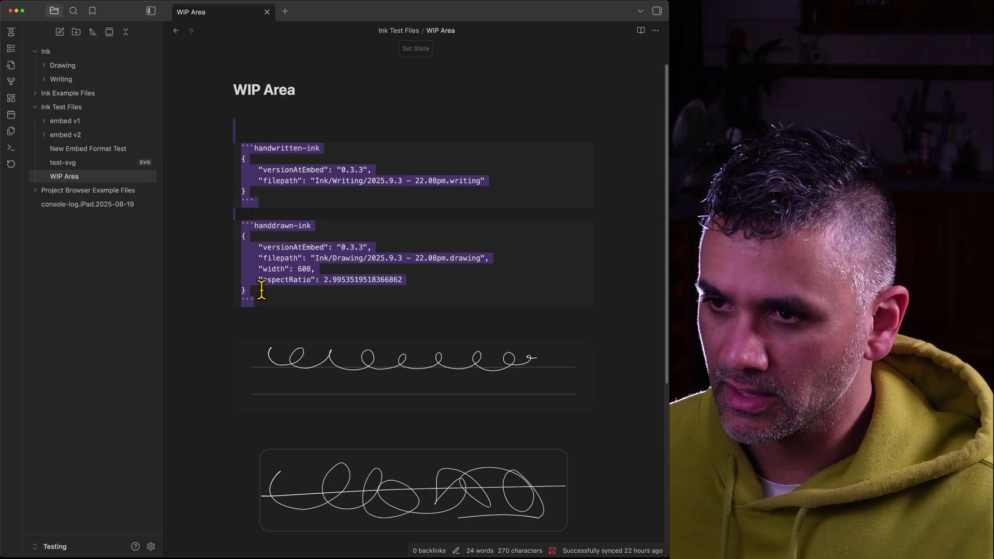
pyautogui.click(265, 317)
pyautogui.scroll(-3, 378, 230)
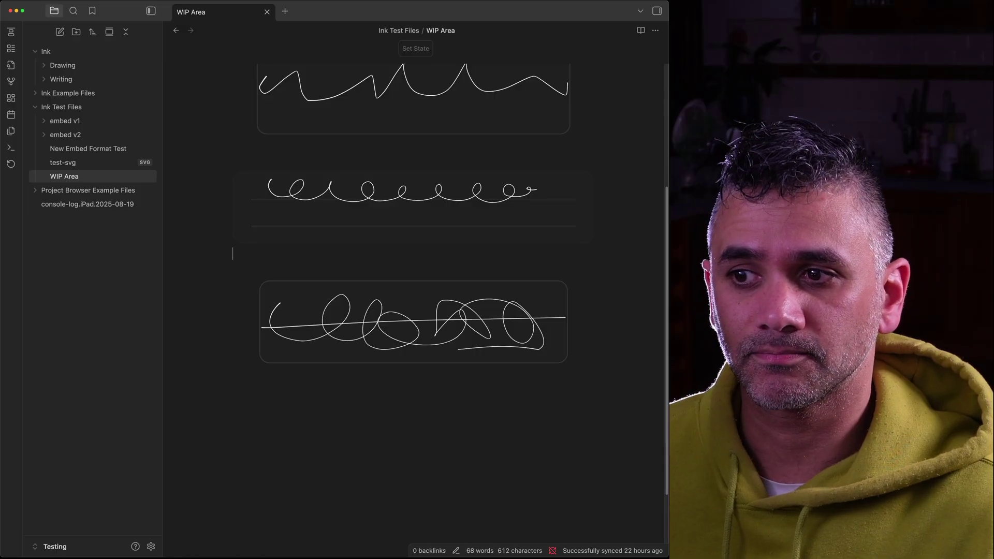
pyautogui.press('BackSpace')
pyautogui.press('super+z')
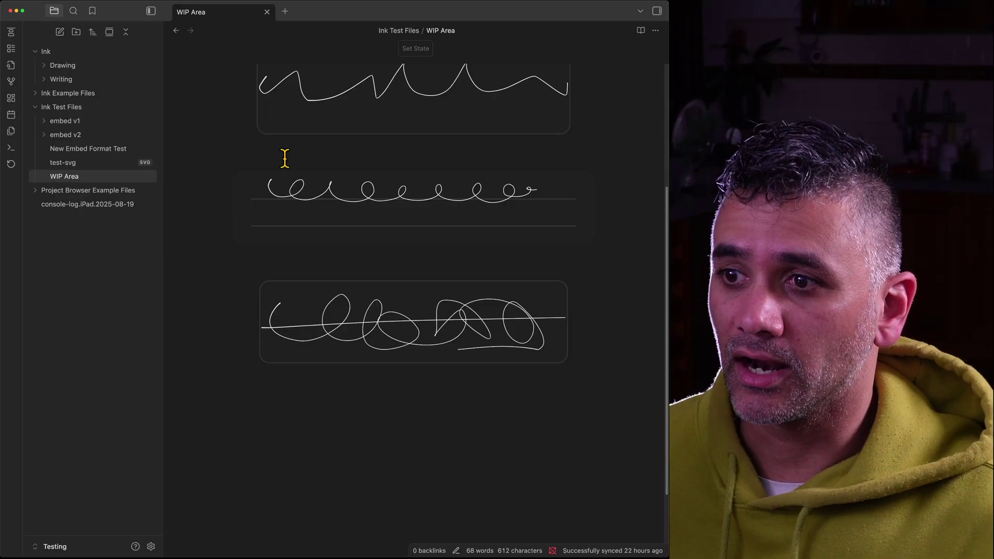
pyautogui.moveTo(285, 158); pyautogui.dragTo(294, 399)
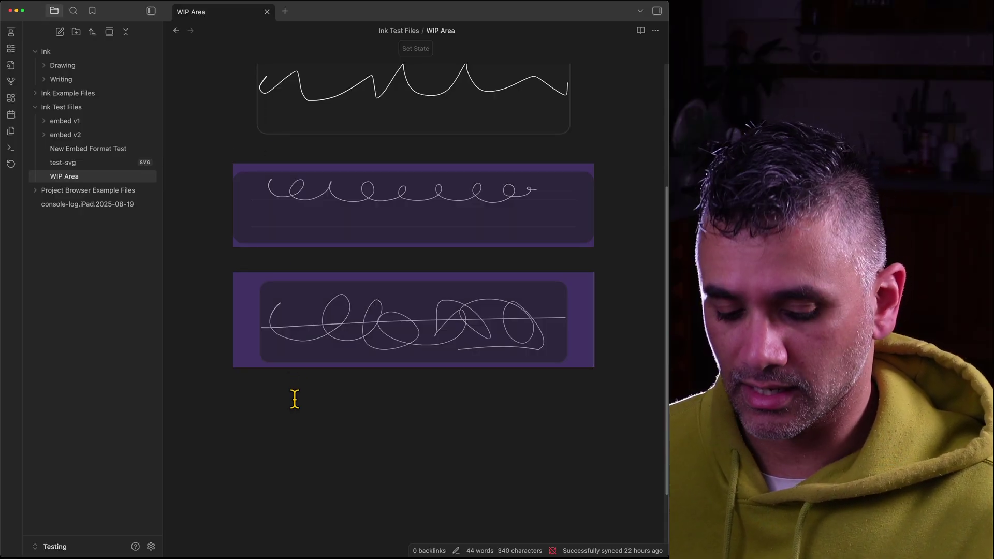
pyautogui.press('BackSpace')
pyautogui.press('super+z')
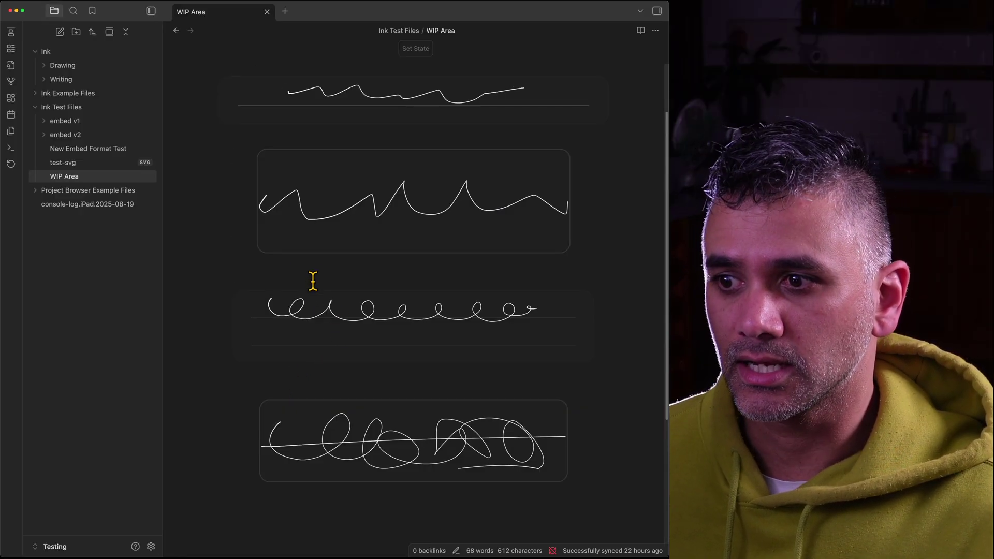
pyautogui.scroll(-3, 356, 290)
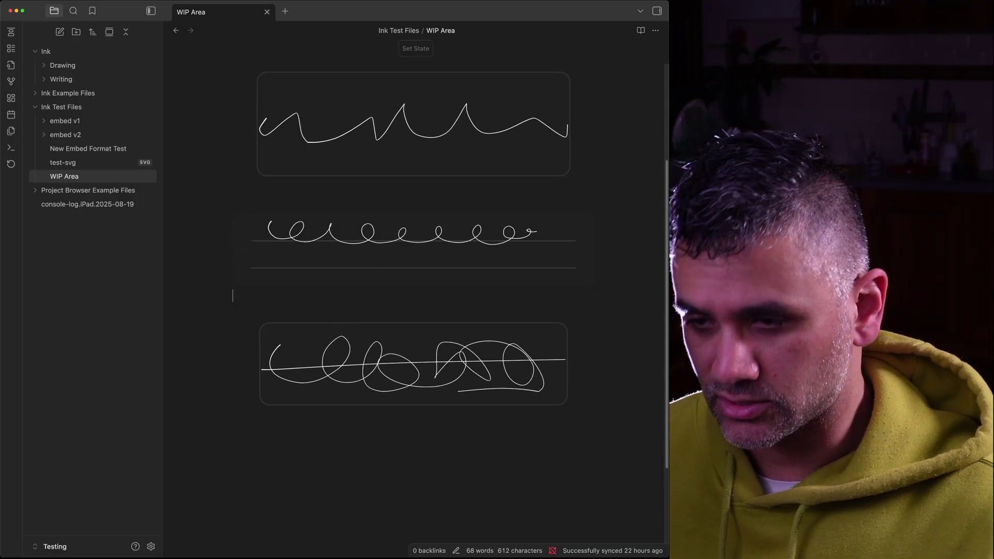
pyautogui.hotkey('shift', 'Down')
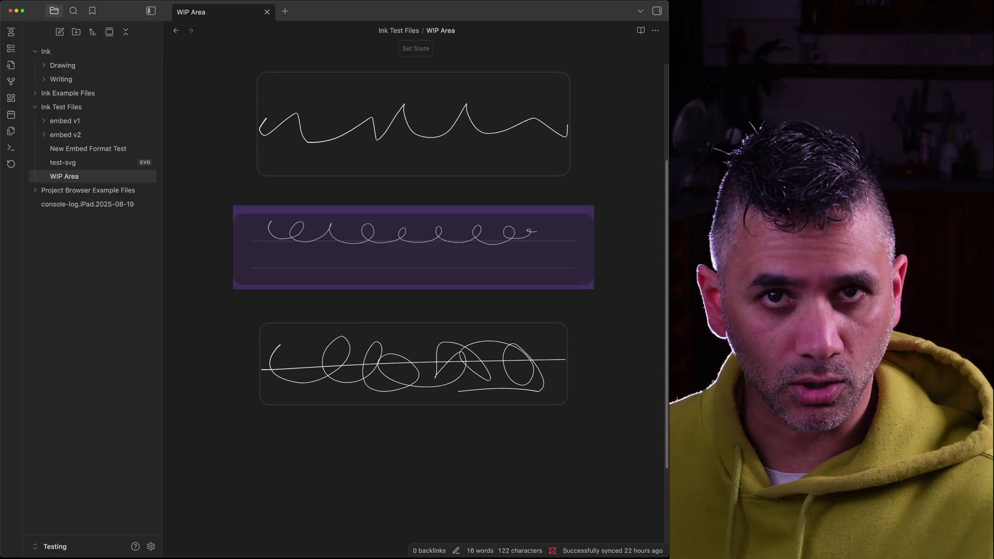
pyautogui.press('Right')
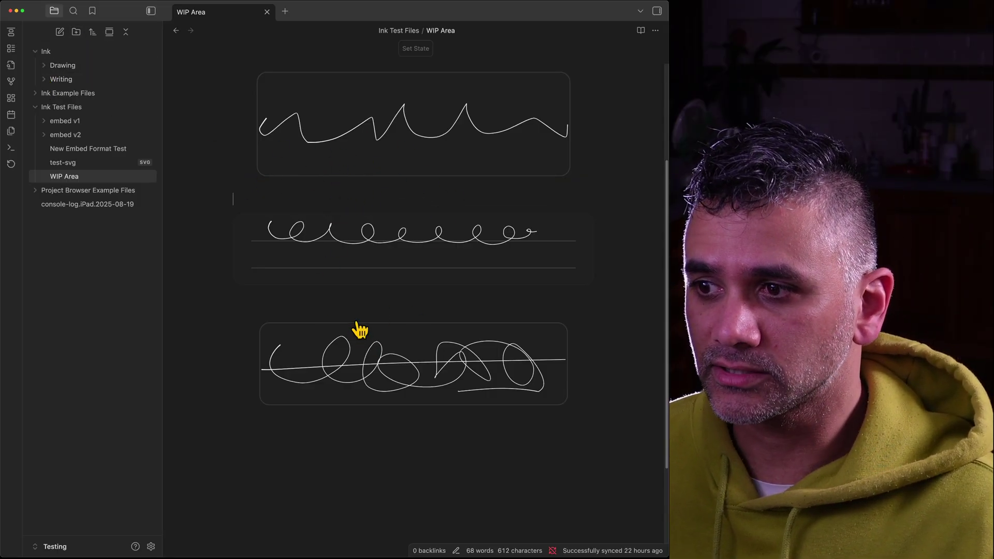
# - Expand the Writing and Drawing folders and view Community plugins settings with Ink disabled
pyautogui.click(43, 81)
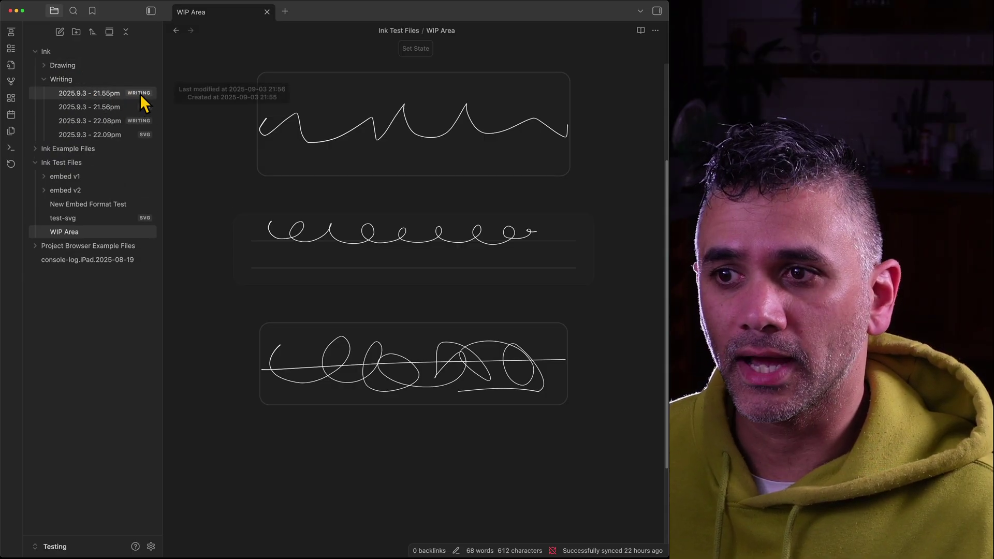
pyautogui.click(42, 66)
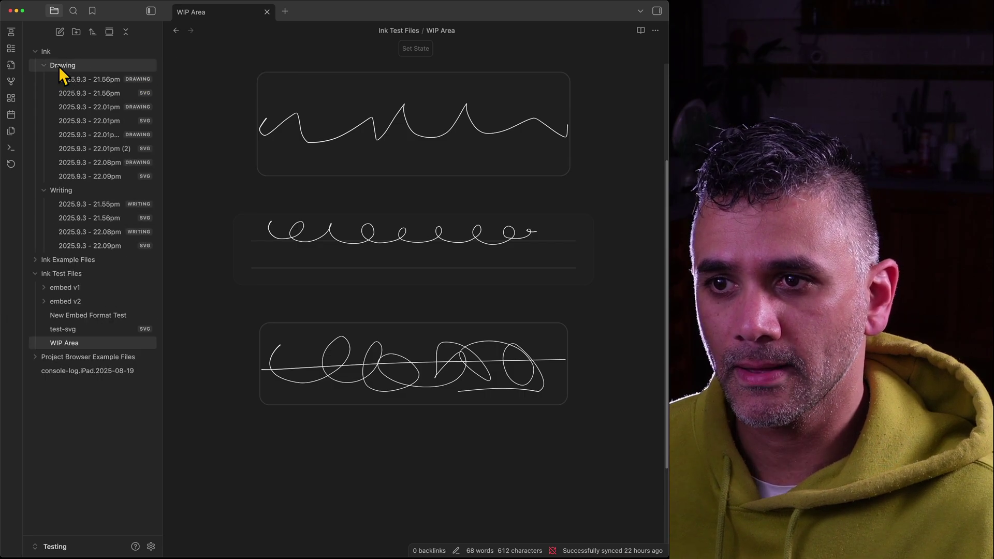
pyautogui.click(150, 547)
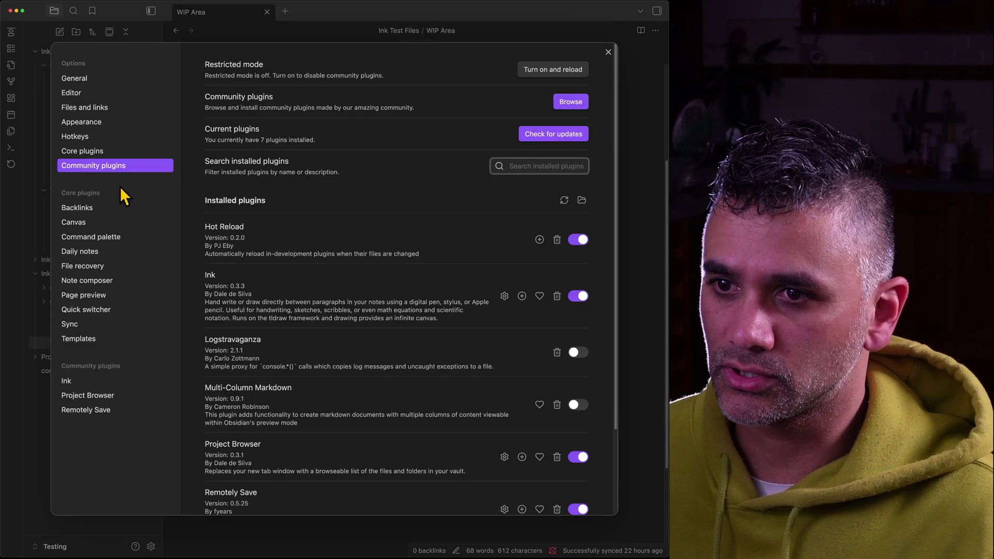
# - Close Settings and open 2025.9.3 - 22.09pm.svg from the Drawing folder in the default app
pyautogui.click(608, 52)
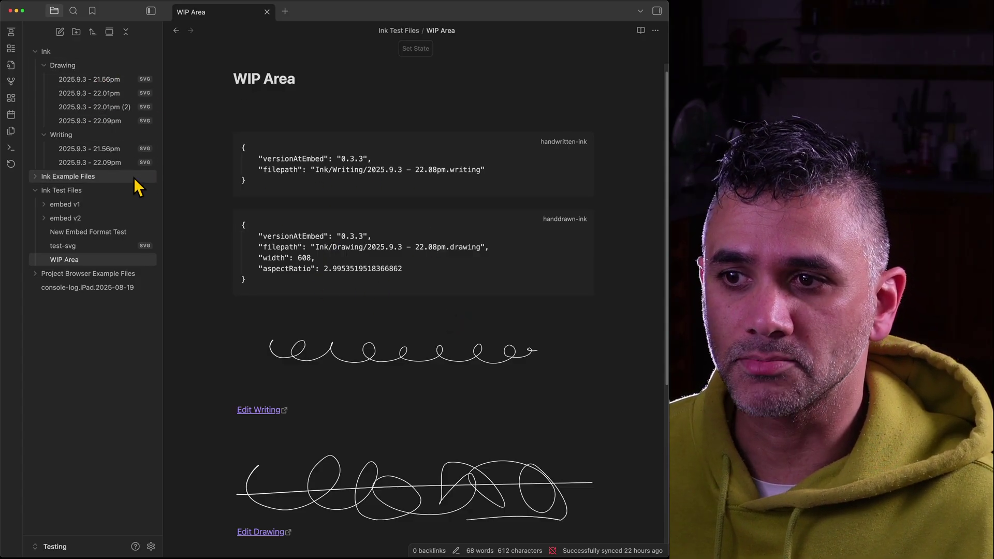
pyautogui.scroll(-5, 414, 336)
pyautogui.scroll(-3, 279, 146)
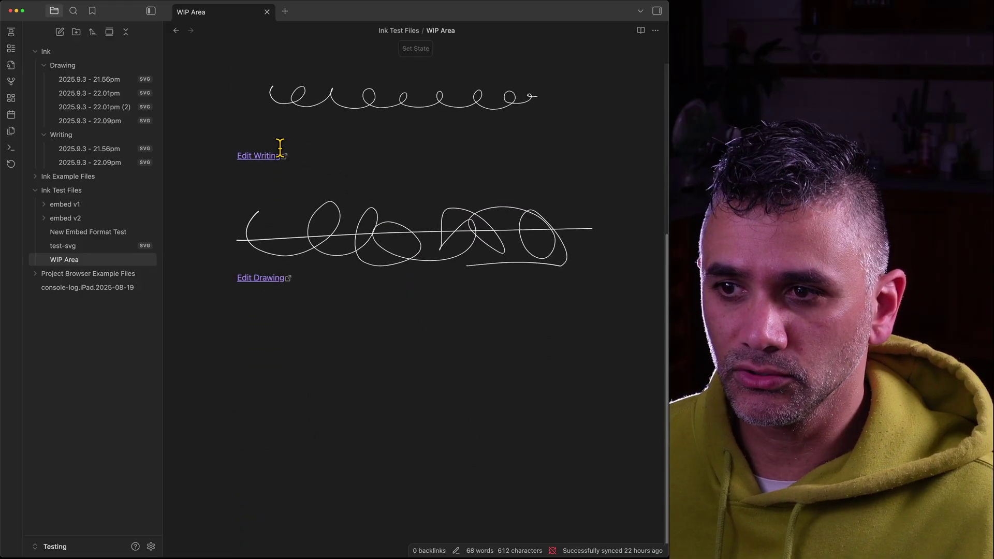
pyautogui.scroll(4, 369, 170)
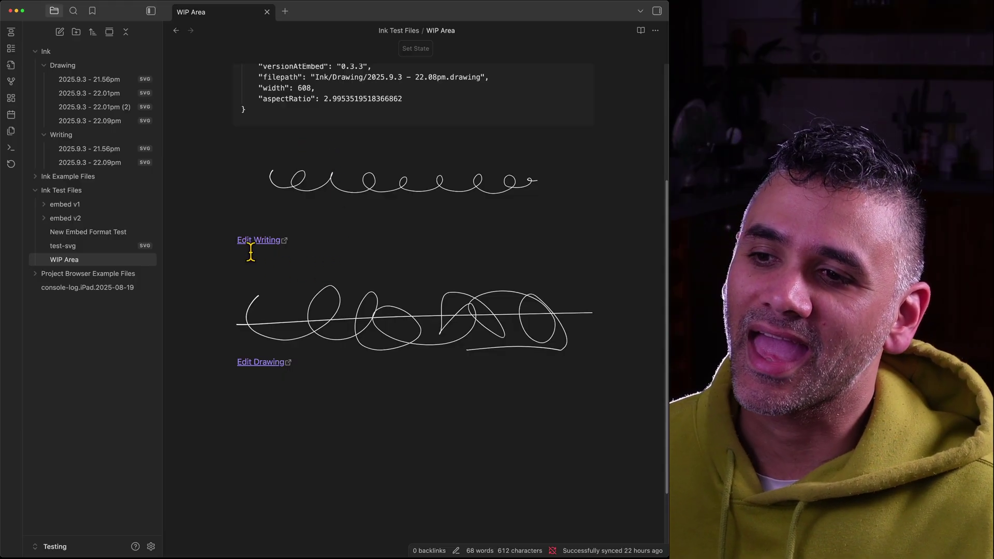
pyautogui.rightClick(107, 123)
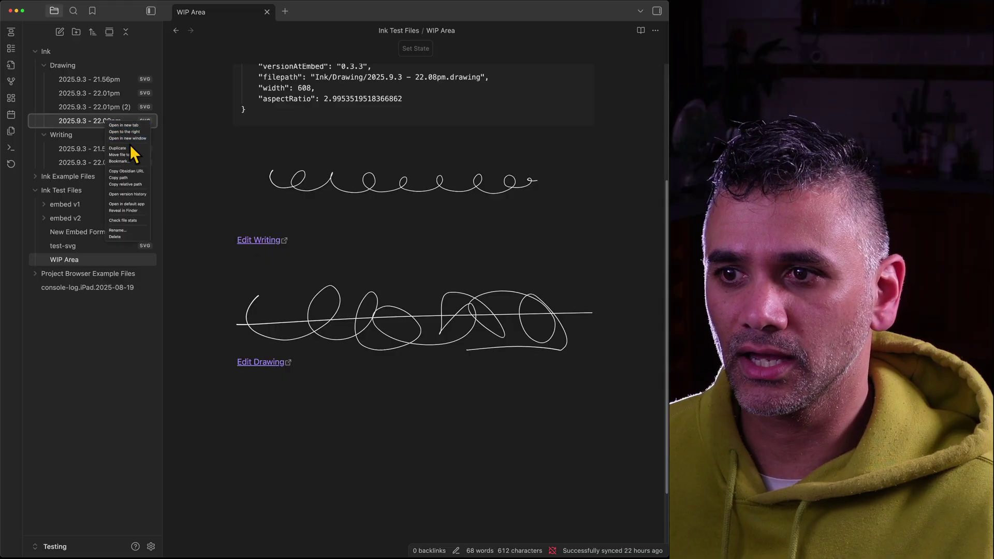
pyautogui.click(135, 205)
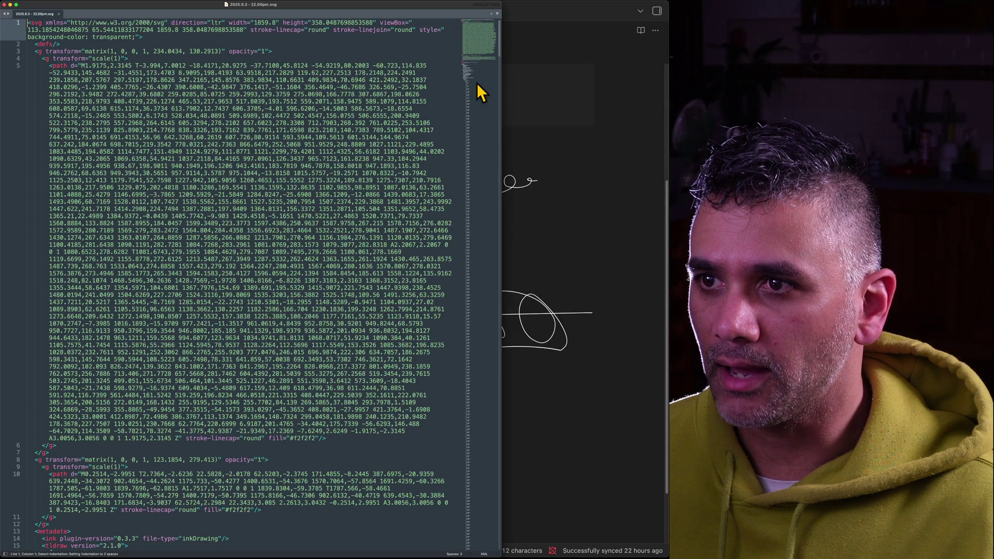
# - Widen Sublime Text, select the SVG paths and embedded tldraw JSON to inspect them, then close it
pyautogui.moveTo(500, 87); pyautogui.dragTo(637, 90)
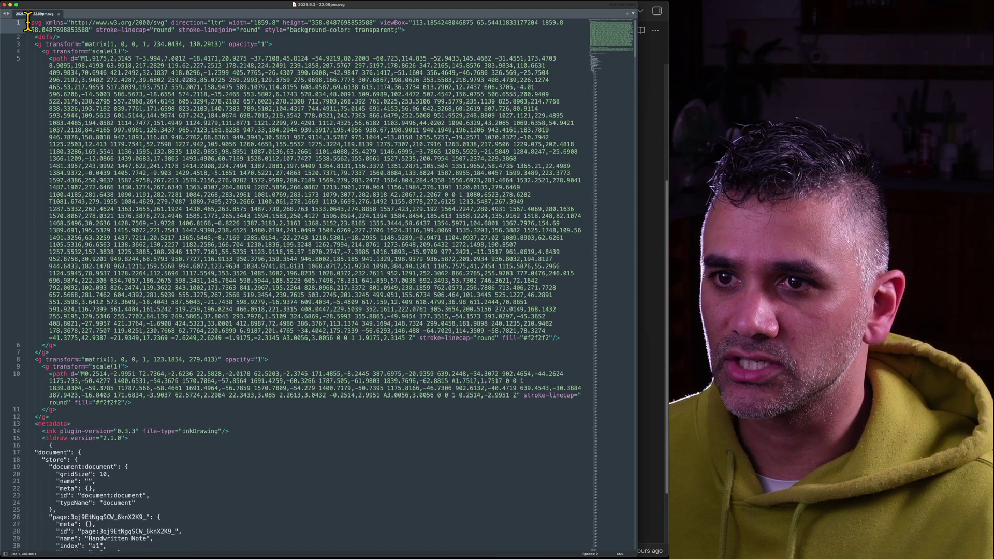
pyautogui.moveTo(27, 23); pyautogui.dragTo(142, 445)
pyautogui.scroll(-10, 141, 445)
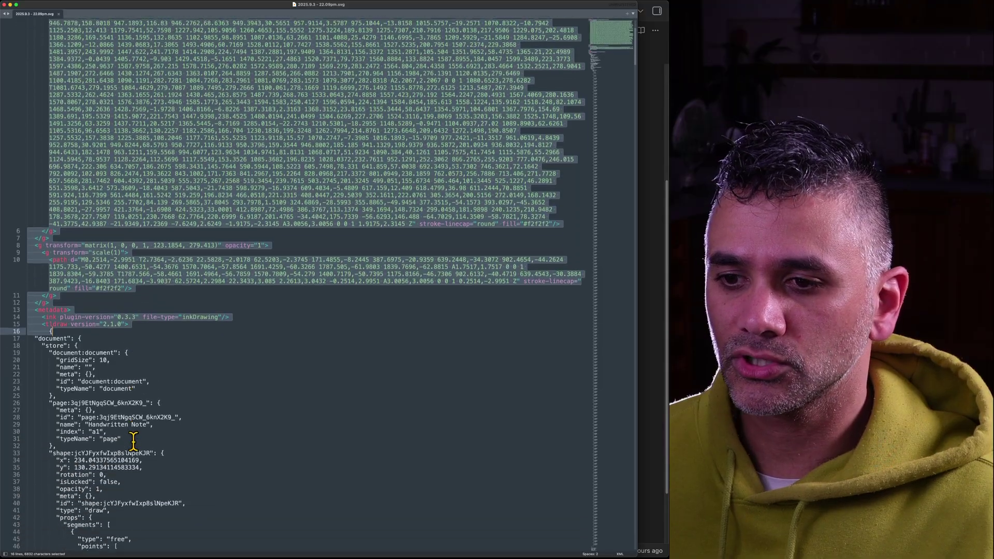
pyautogui.click(124, 319)
pyautogui.moveTo(32, 183); pyautogui.dragTo(191, 488)
pyautogui.scroll(-20, 195, 457)
pyautogui.scroll(-20, 202, 430)
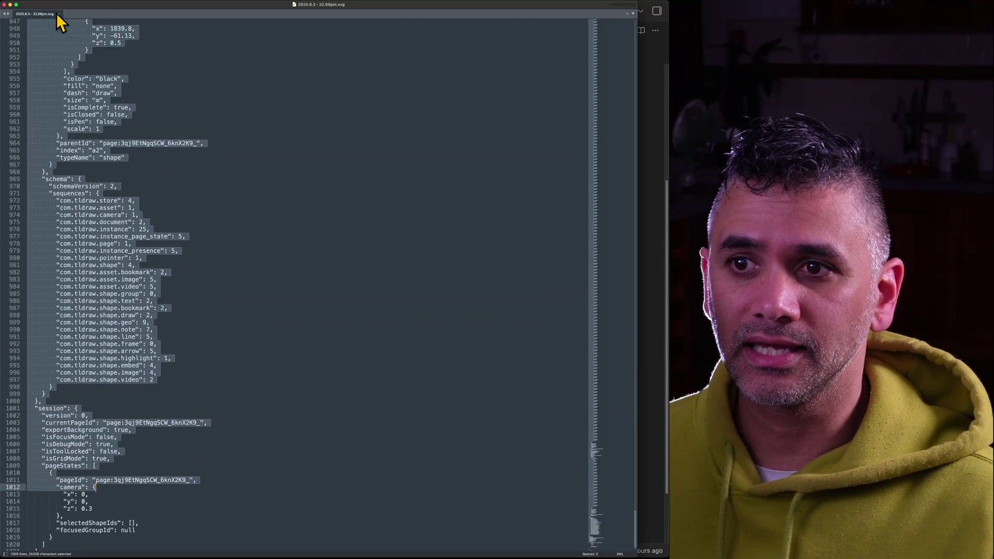
pyautogui.click(4, 4)
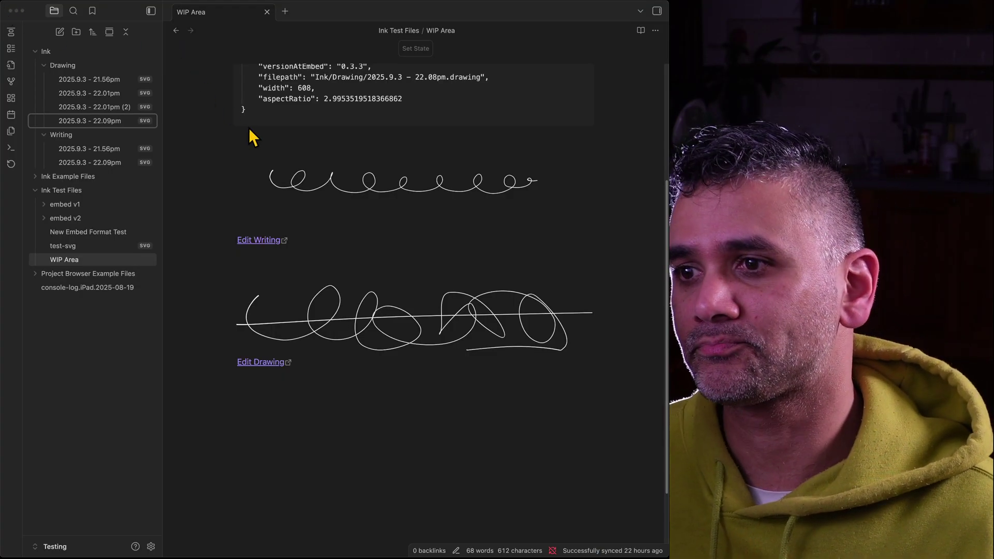
# - Open the 2025.9.3 - 22.01pm (2), 22.01pm and 22.09pm drawings from the Drawing folder
pyautogui.click(150, 546)
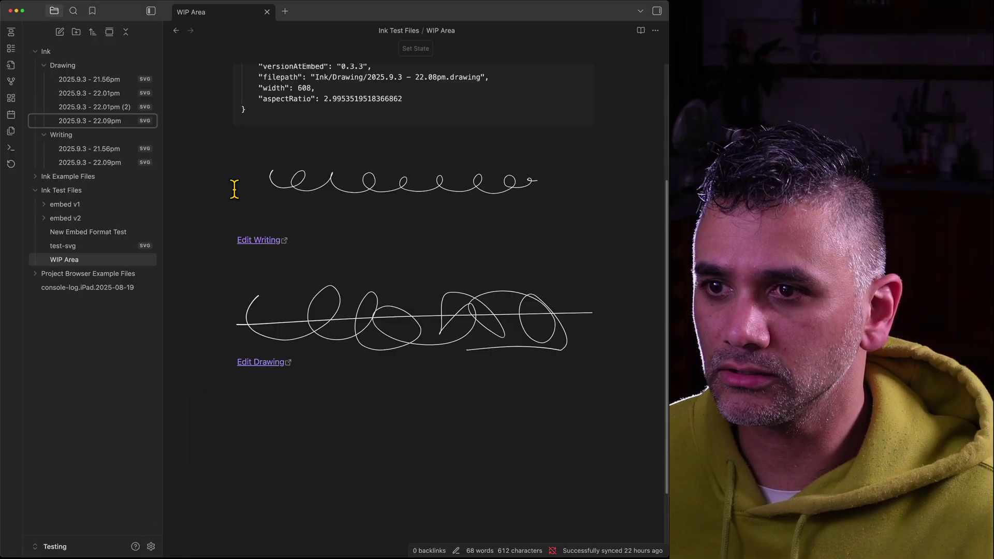
pyautogui.click(150, 546)
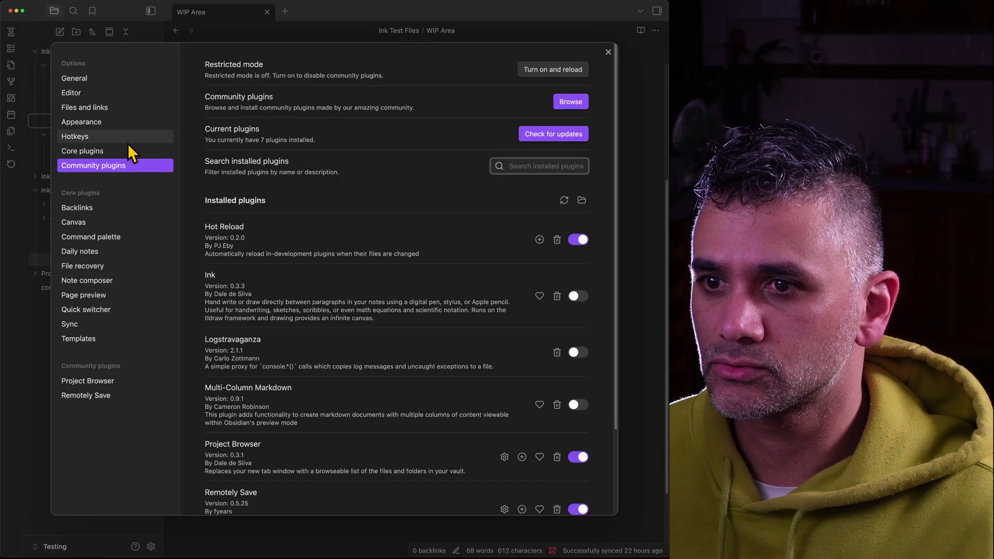
pyautogui.click(608, 51)
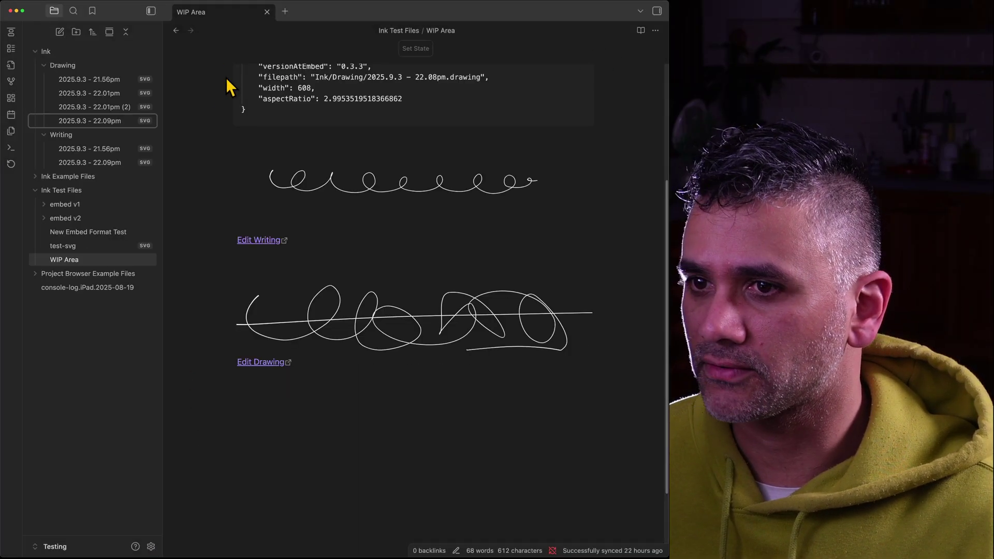
pyautogui.click(137, 106)
pyautogui.click(117, 94)
pyautogui.click(109, 121)
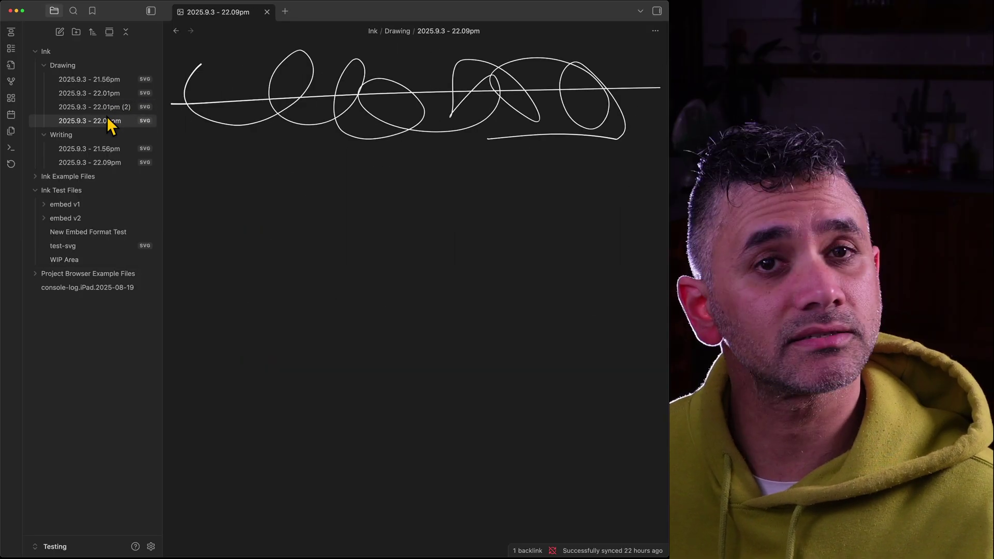
# - Switch the Ink plugin back on in Community plugins settings and close Settings
pyautogui.click(151, 547)
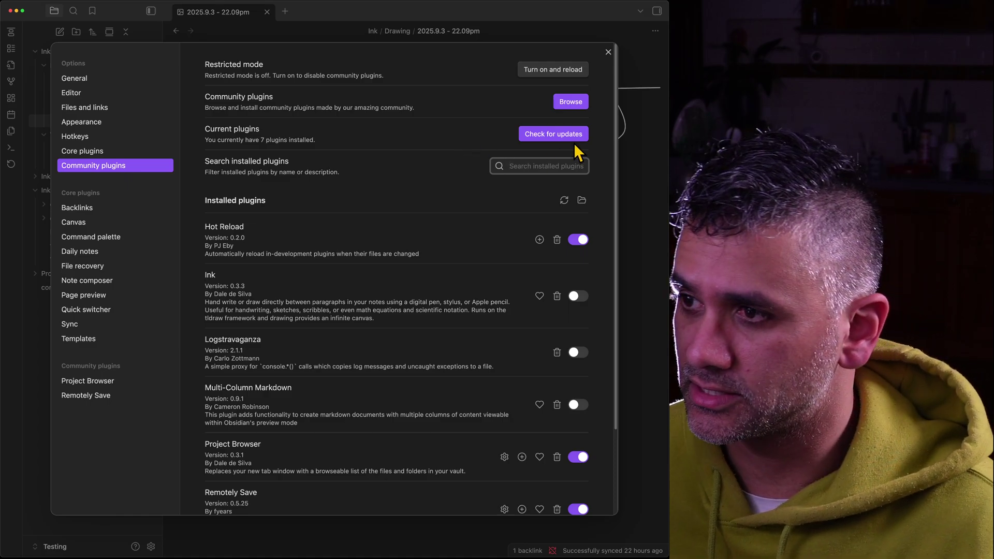
pyautogui.click(573, 295)
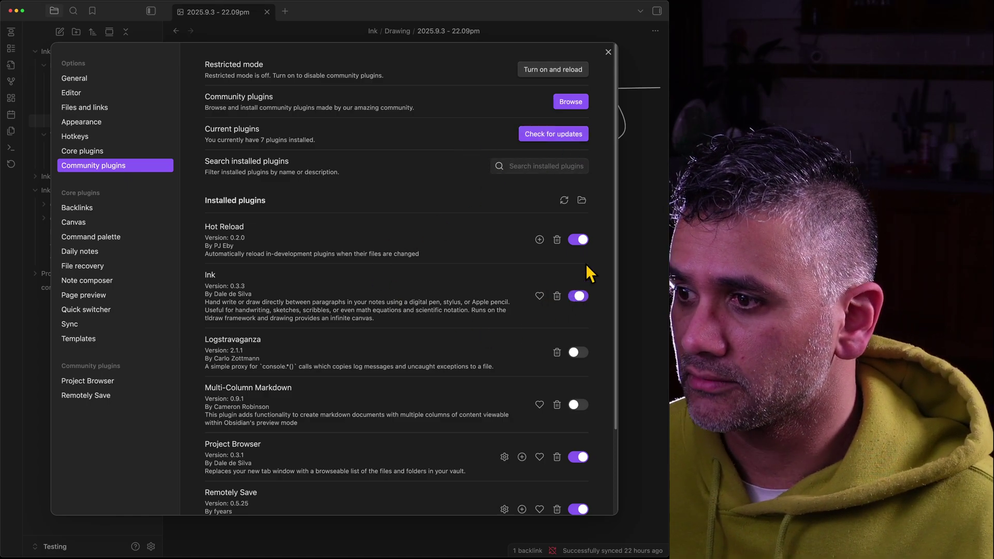
pyautogui.click(608, 52)
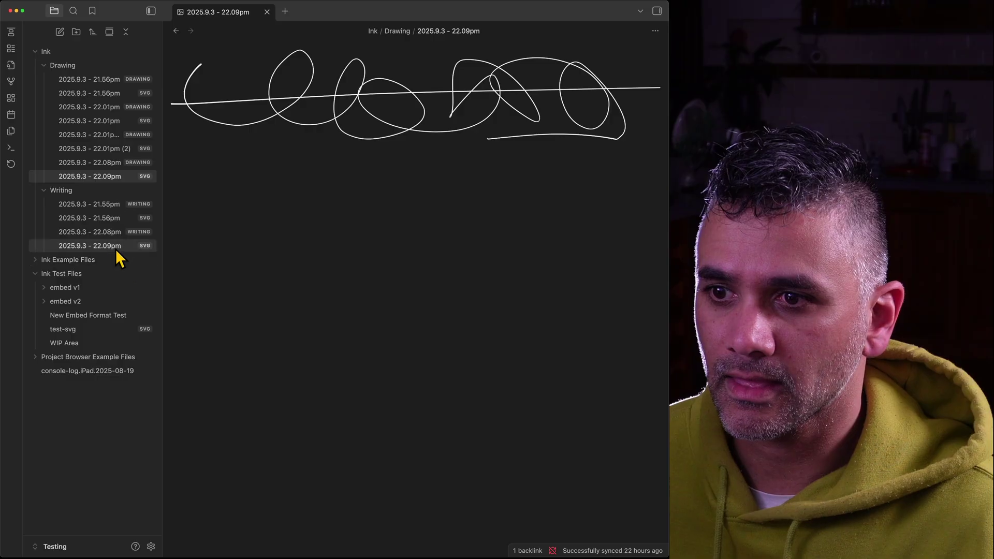
# - Look over the WIP Area note, then open the 2025.9.3 - 21.56pm and 22.01pm SVG drawings
pyautogui.click(102, 343)
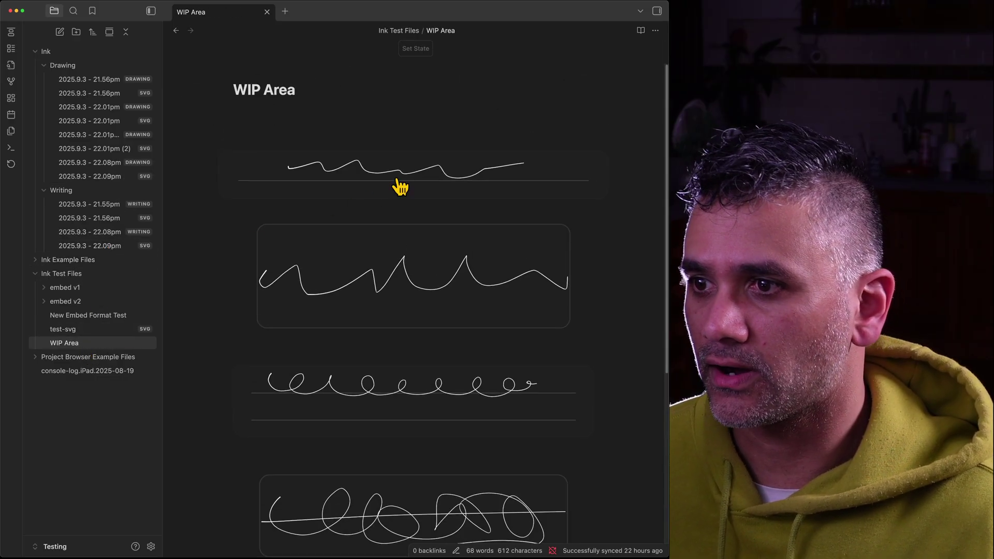
pyautogui.scroll(-5, 399, 187)
pyautogui.scroll(5, 386, 206)
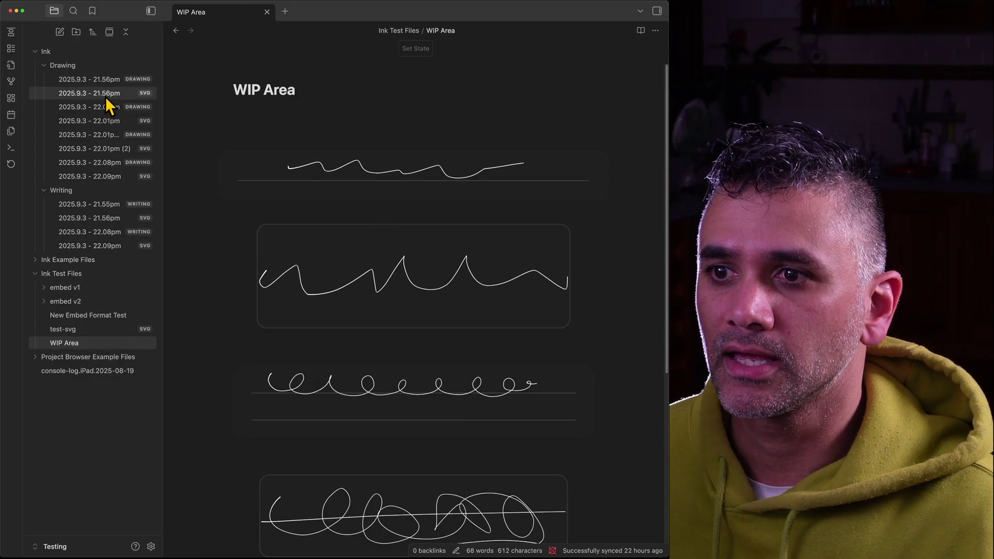
pyautogui.click(101, 94)
pyautogui.click(116, 120)
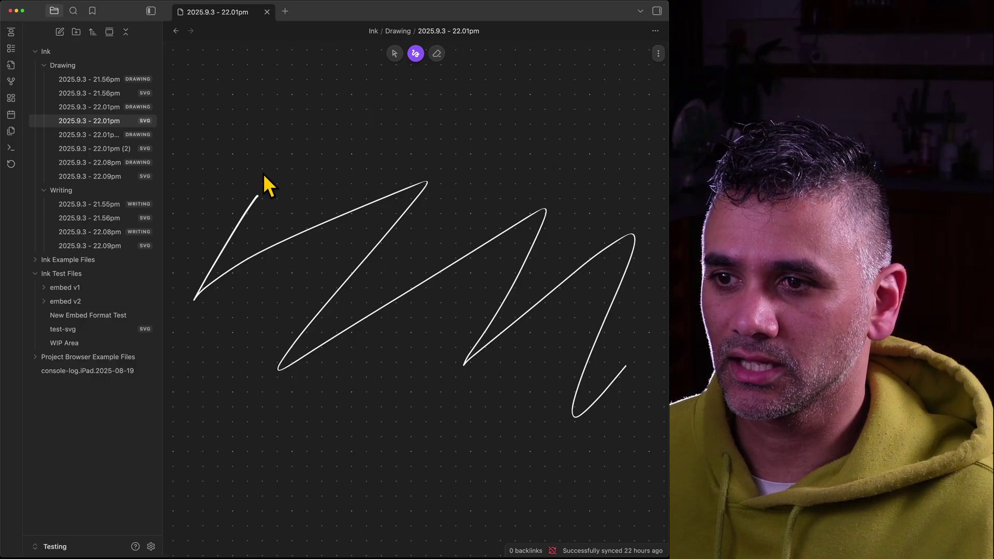
# - Draw a test stroke above the zigzag, erase it, and return to the WIP Area note
pyautogui.moveTo(334, 94); pyautogui.dragTo(477, 133)
pyautogui.click(436, 54)
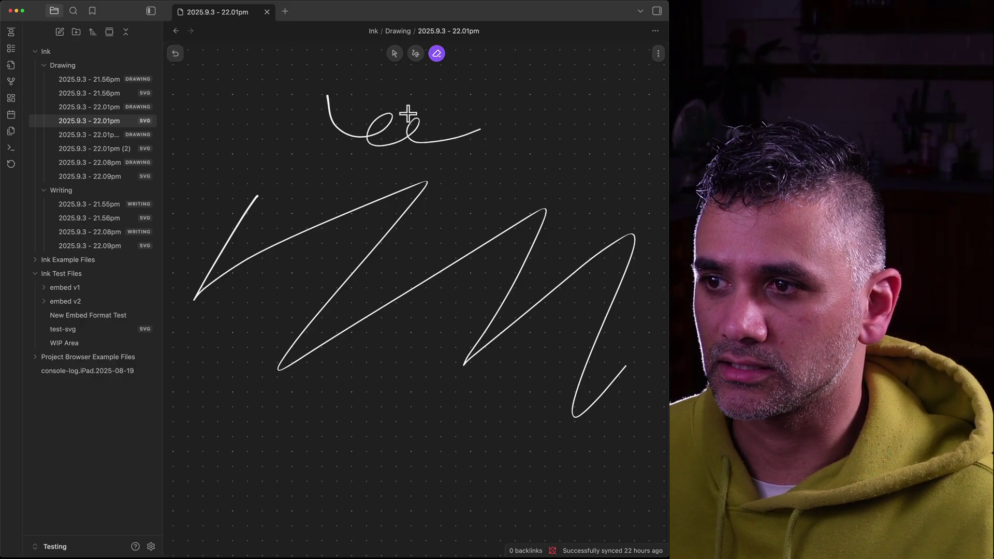
pyautogui.moveTo(393, 99); pyautogui.dragTo(172, 100)
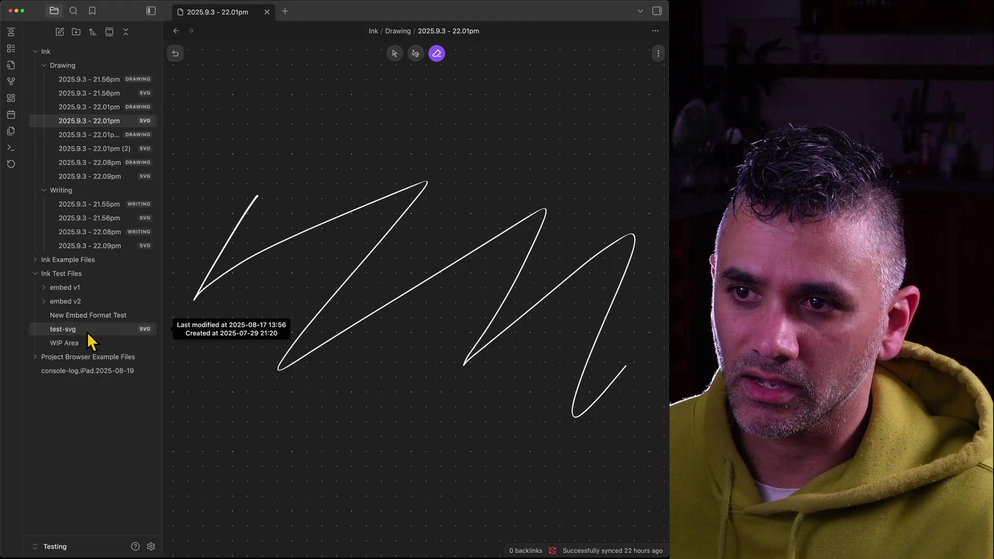
pyautogui.click(81, 344)
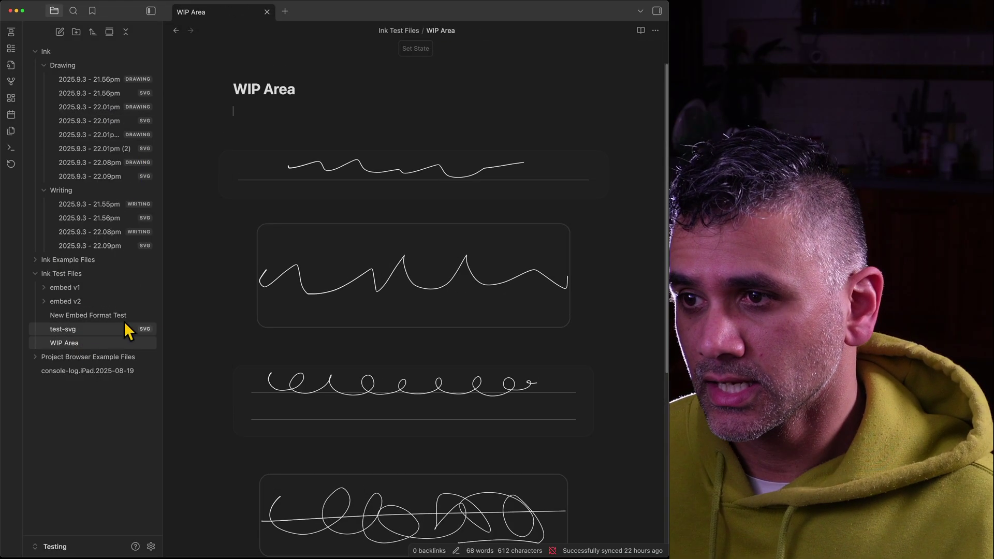
pyautogui.scroll(-5, 393, 319)
pyautogui.scroll(5, 390, 313)
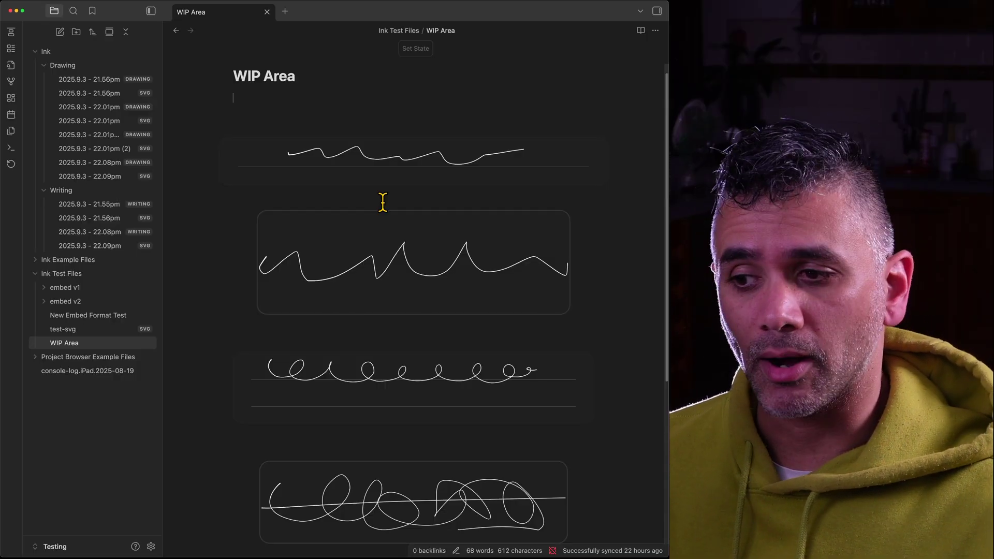
pyautogui.scroll(-5, 352, 373)
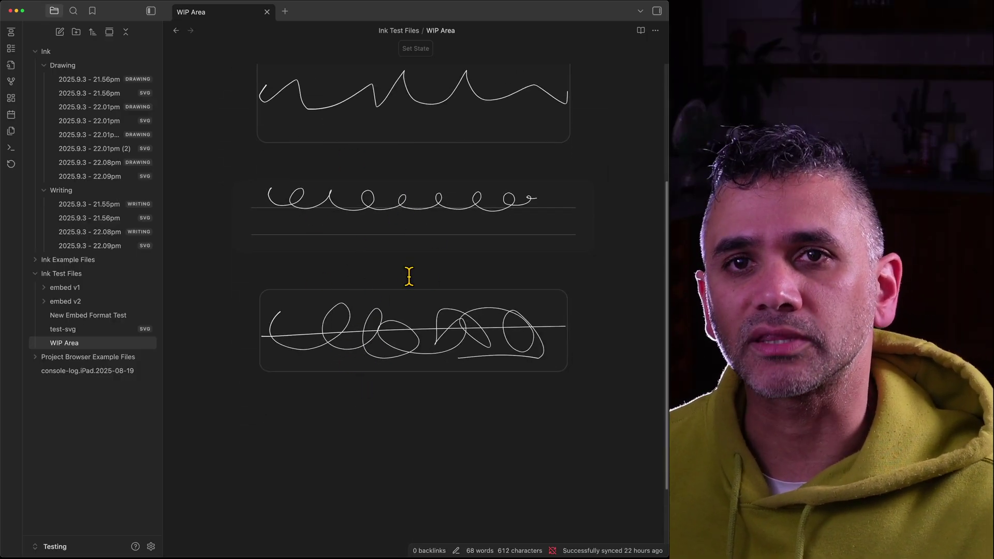
pyautogui.scroll(2, 351, 317)
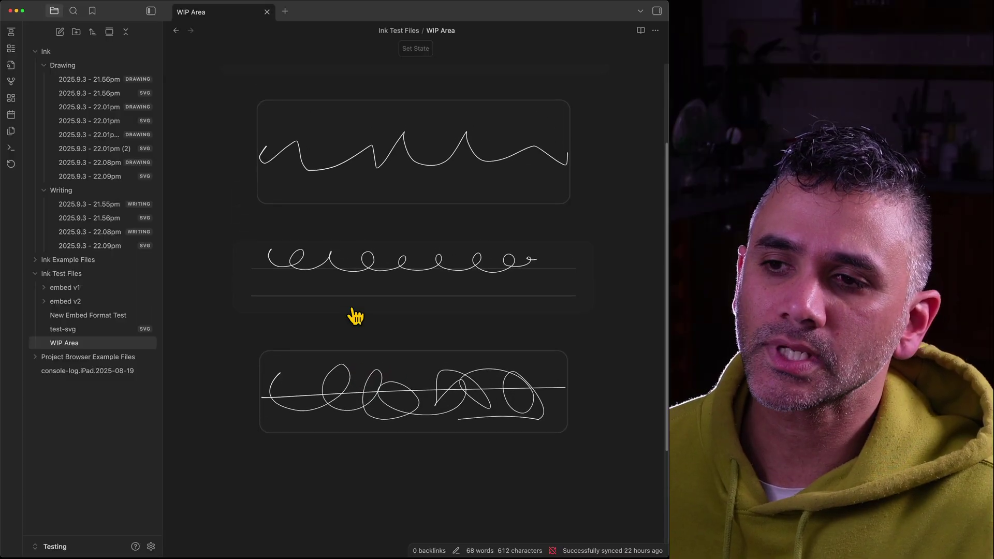
pyautogui.click(345, 466)
pyautogui.scroll(-1, 345, 466)
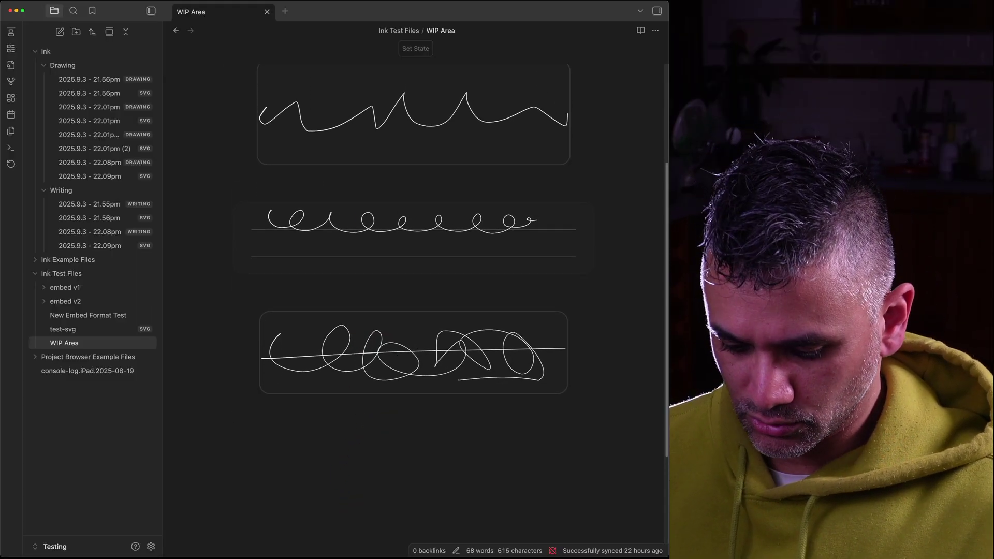
pyautogui.press('cmd+p')
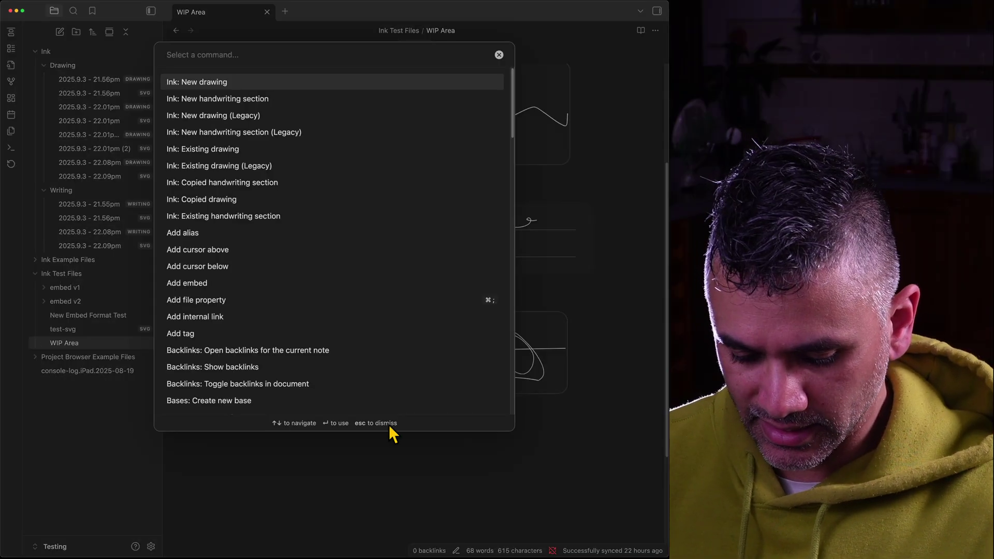
pyautogui.write('drawing')
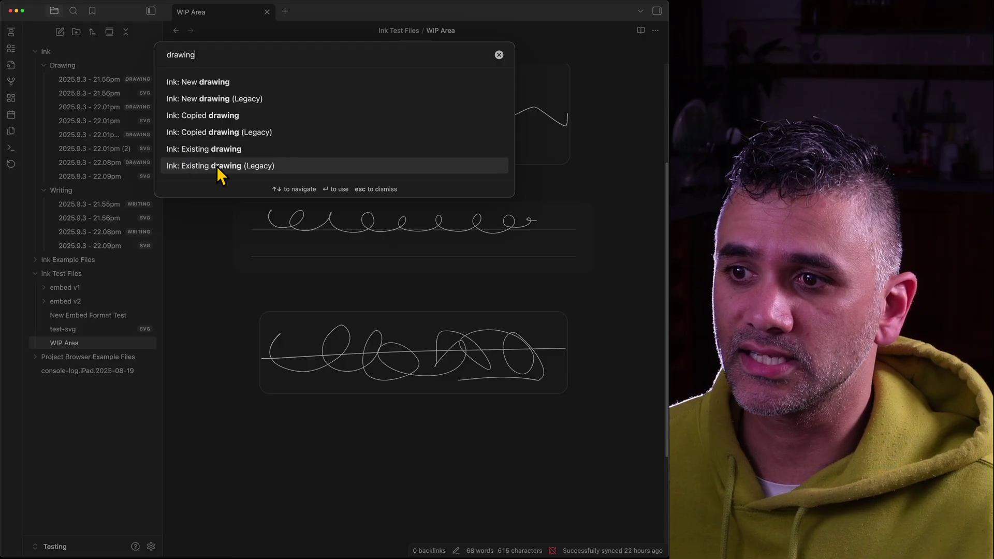
pyautogui.click(234, 167)
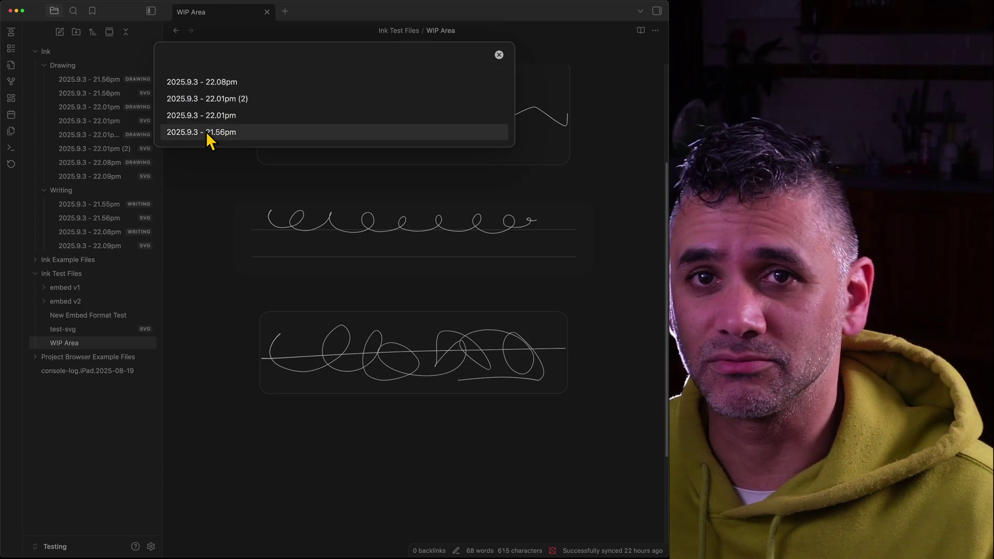
pyautogui.click(223, 134)
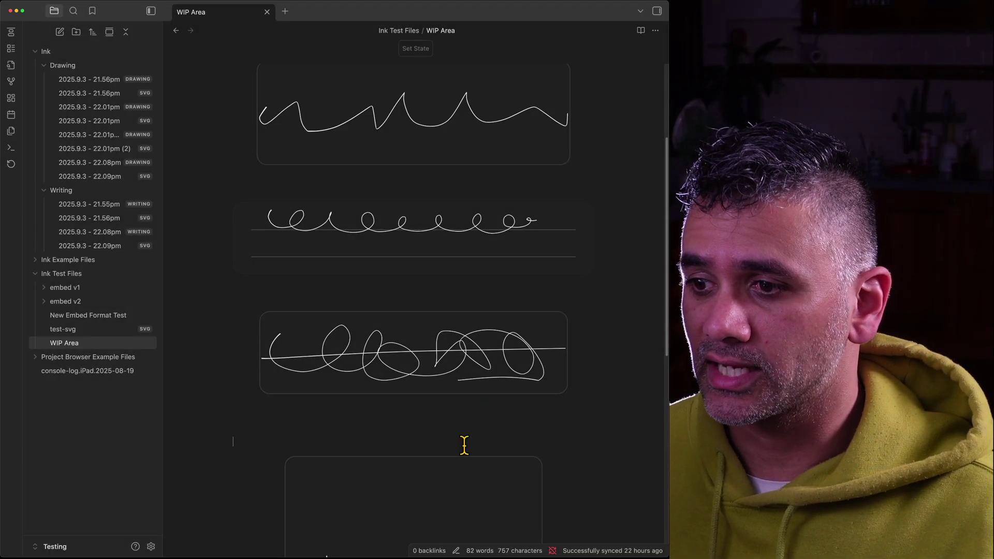
pyautogui.scroll(-6, 445, 434)
pyautogui.press('Down')
pyautogui.press('Down')
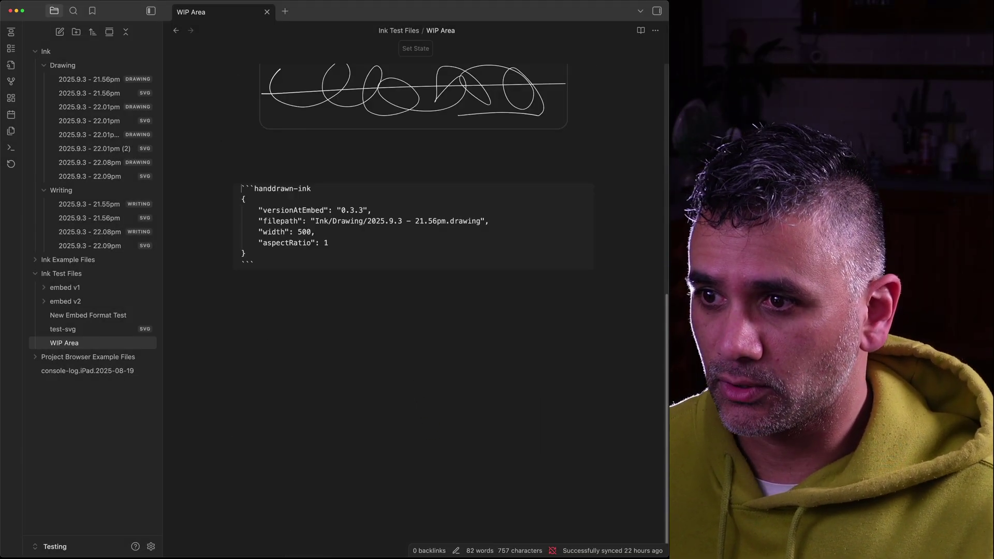
pyautogui.press('Up')
pyautogui.moveTo(375, 245)
pyautogui.mouseDown()
pyautogui.moveTo(342, 414)
pyautogui.moveTo(396, 554)
pyautogui.mouseUp()
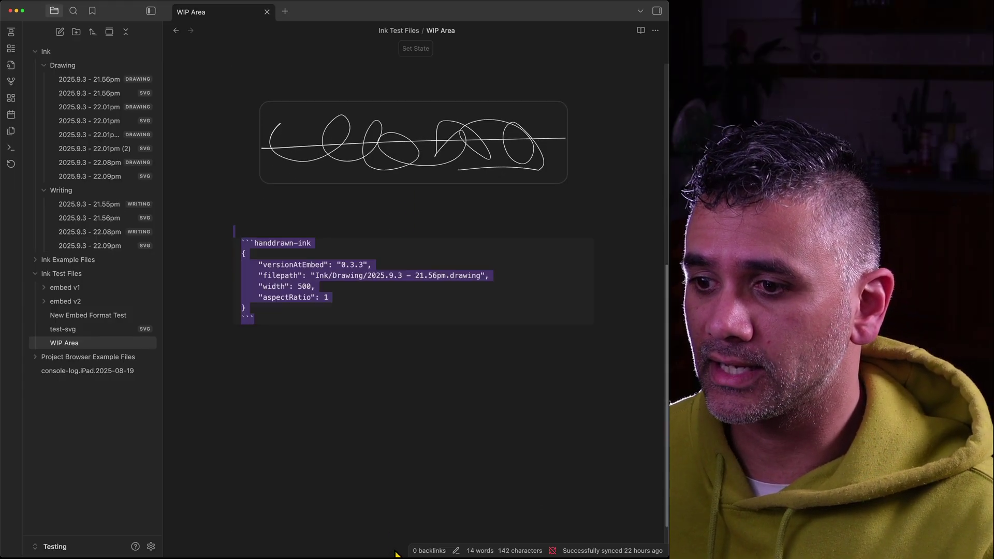
pyautogui.press('BackSpace')
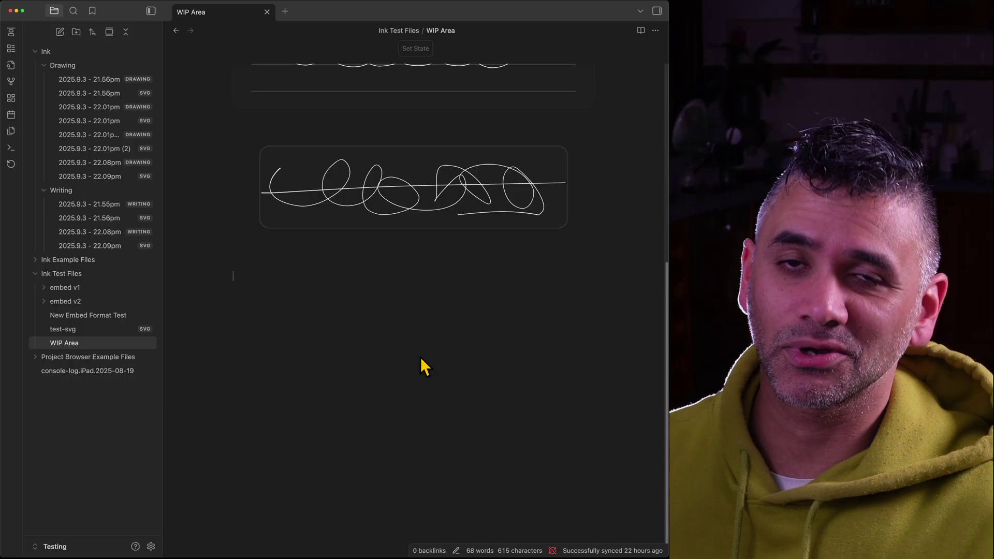
# - Embed the existing 2025.9.3 - 22.09pm drawing from the thumbnail picker and drag its corner narrower
pyautogui.press('super+p')
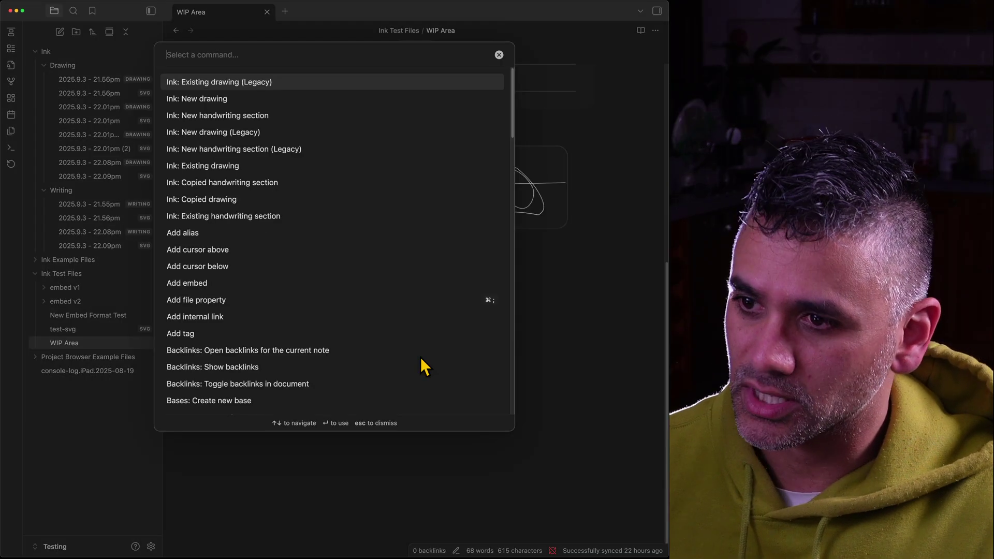
pyautogui.write('drawing')
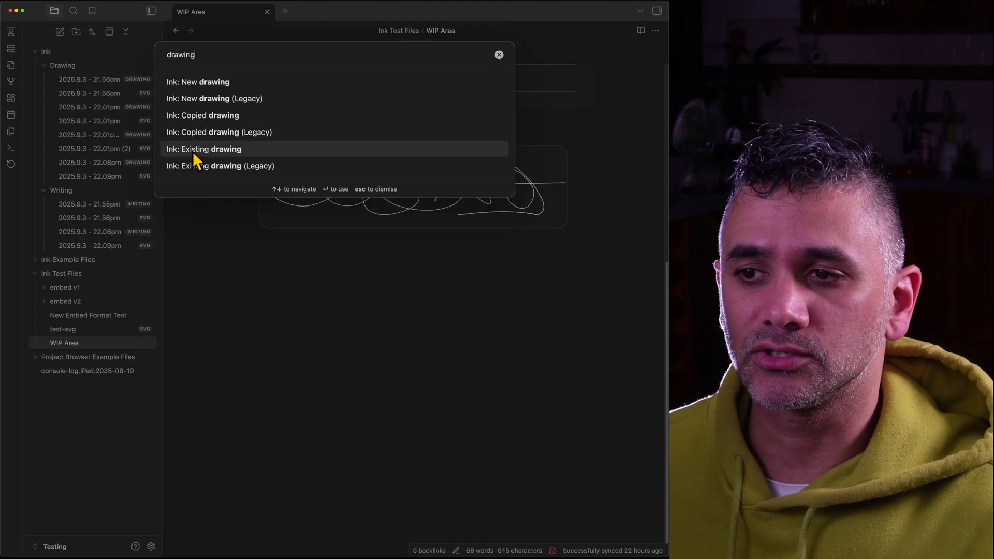
pyautogui.click(192, 151)
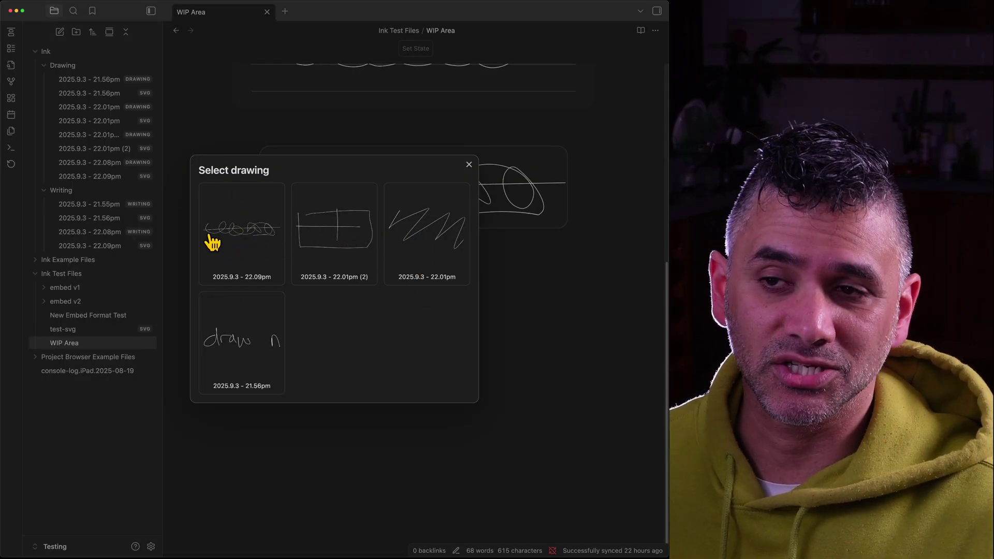
pyautogui.click(260, 228)
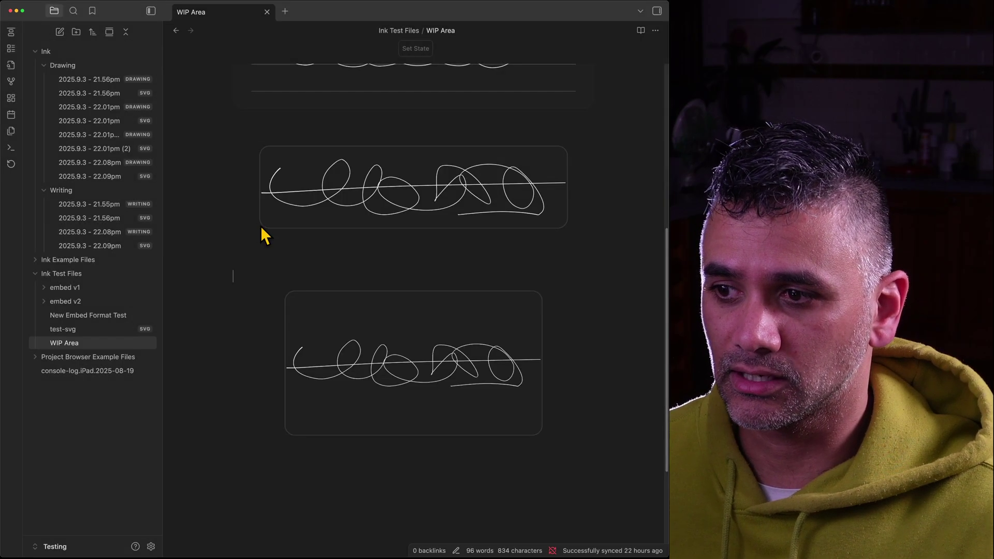
pyautogui.click(516, 424)
pyautogui.moveTo(540, 433)
pyautogui.mouseDown()
pyautogui.moveTo(551, 381)
pyautogui.moveTo(515, 484)
pyautogui.moveTo(477, 433)
pyautogui.mouseUp()
pyautogui.click(466, 278)
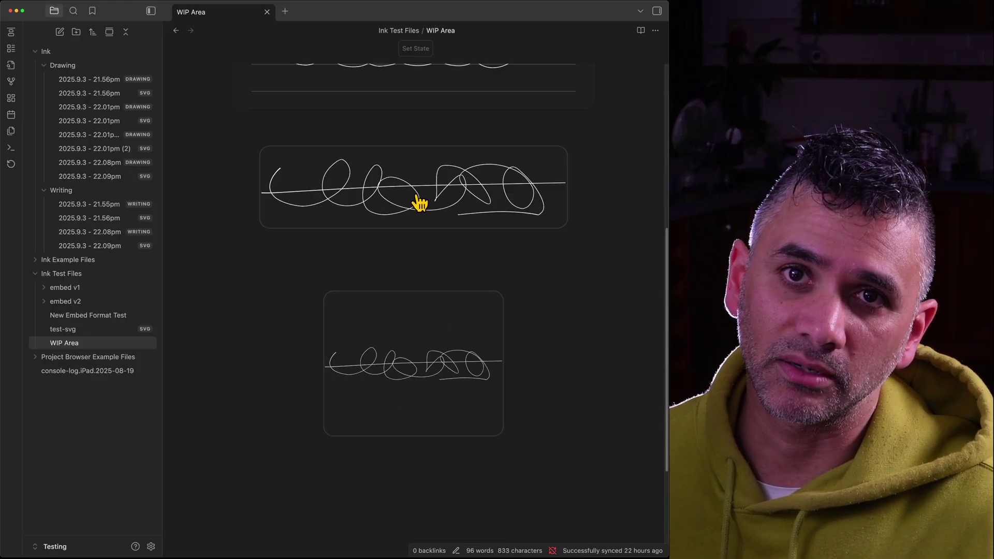
# - Insert the existing 2025.9.3 - 21.56pm handwriting reading 'new' from the thumbnail picker
pyautogui.scroll(-3, 496, 422)
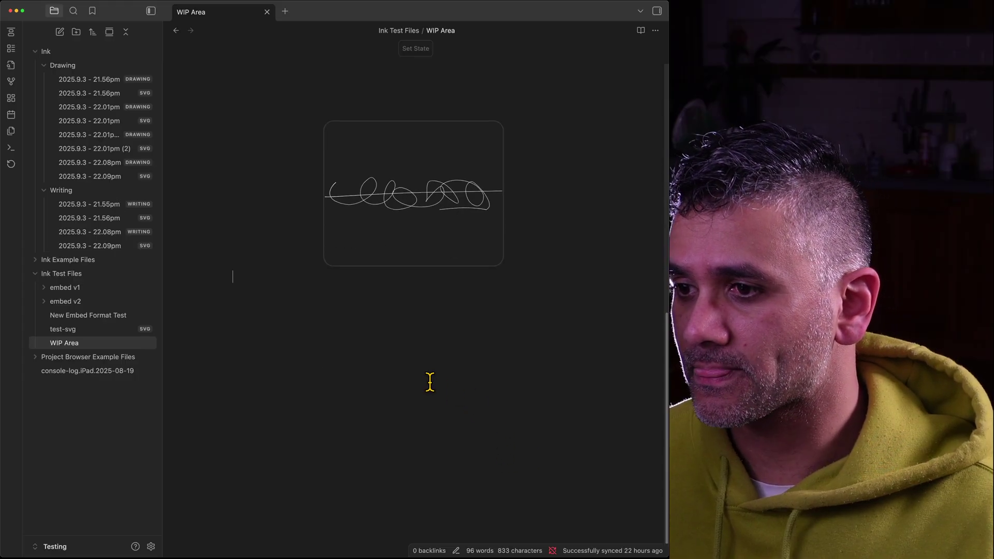
pyautogui.press('super+p')
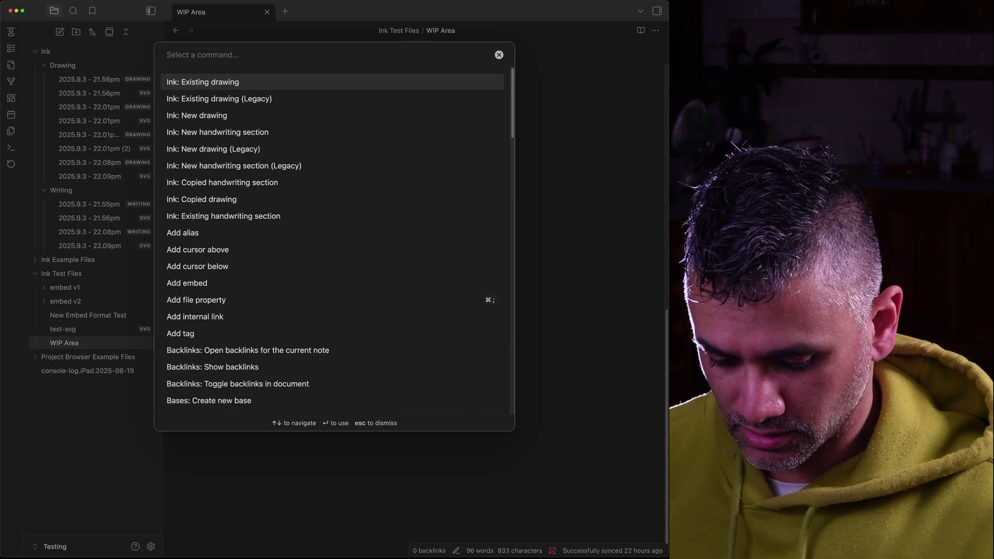
pyautogui.write('hand')
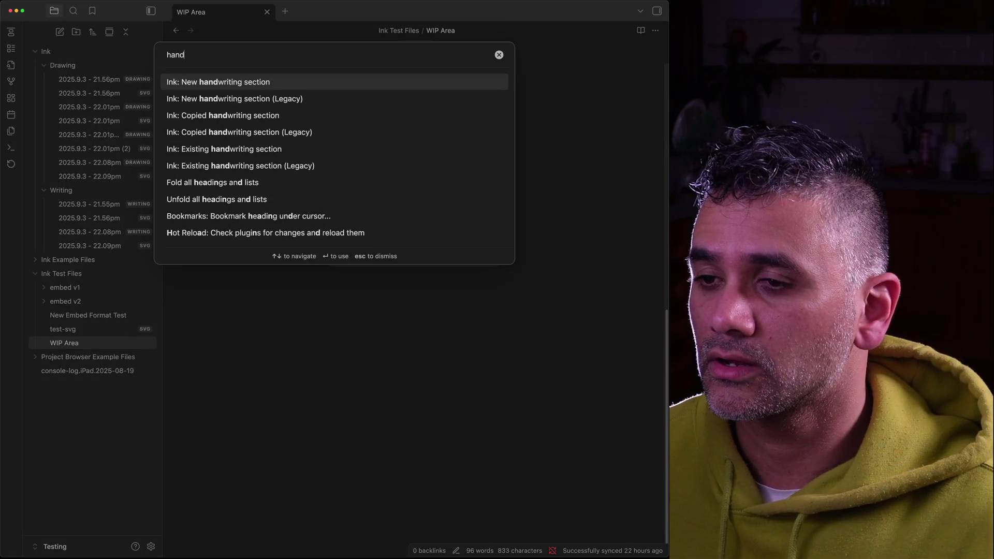
pyautogui.press('Down')
pyautogui.press('Down')
pyautogui.press('Down')
pyautogui.press('Down')
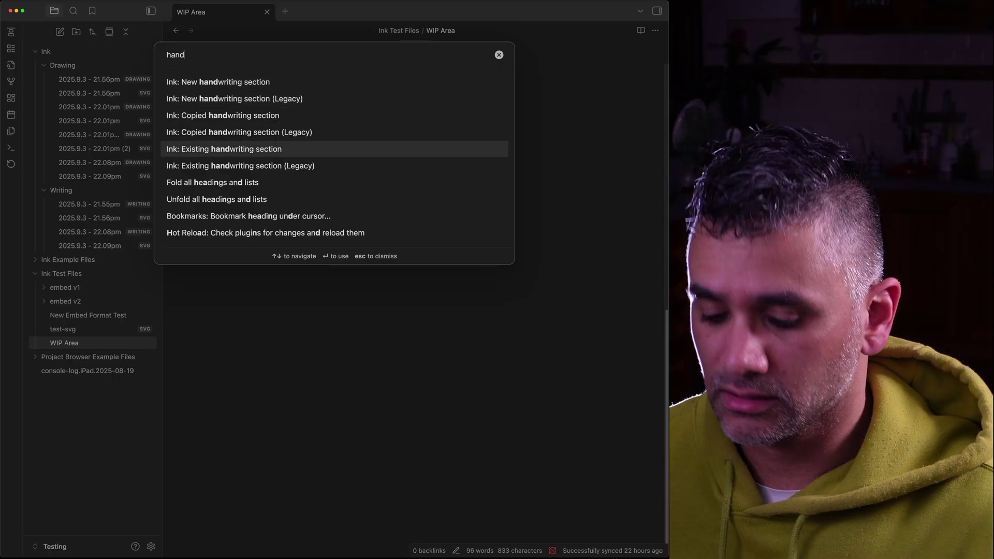
pyautogui.write('writni')
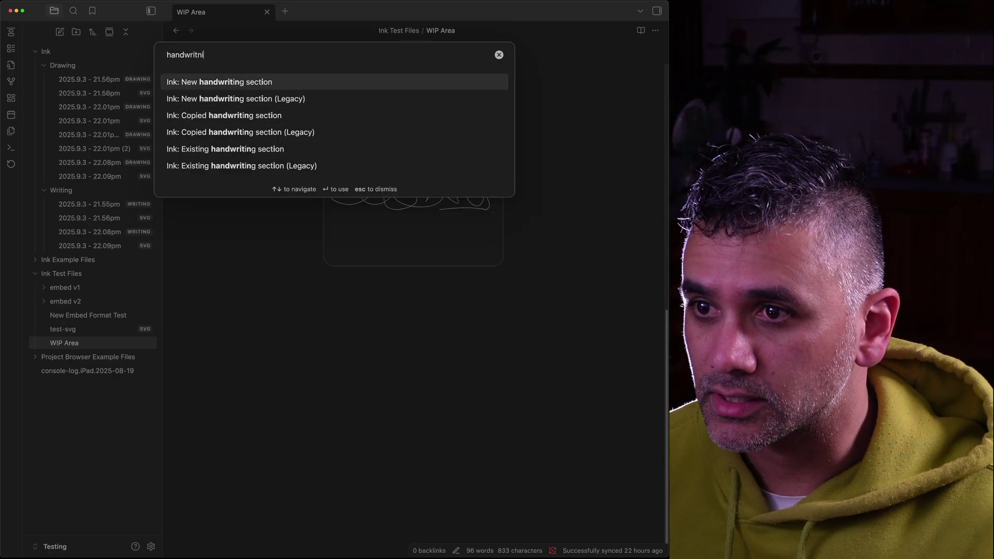
pyautogui.press('Down')
pyautogui.press('Down')
pyautogui.press('Down')
pyautogui.press('Down')
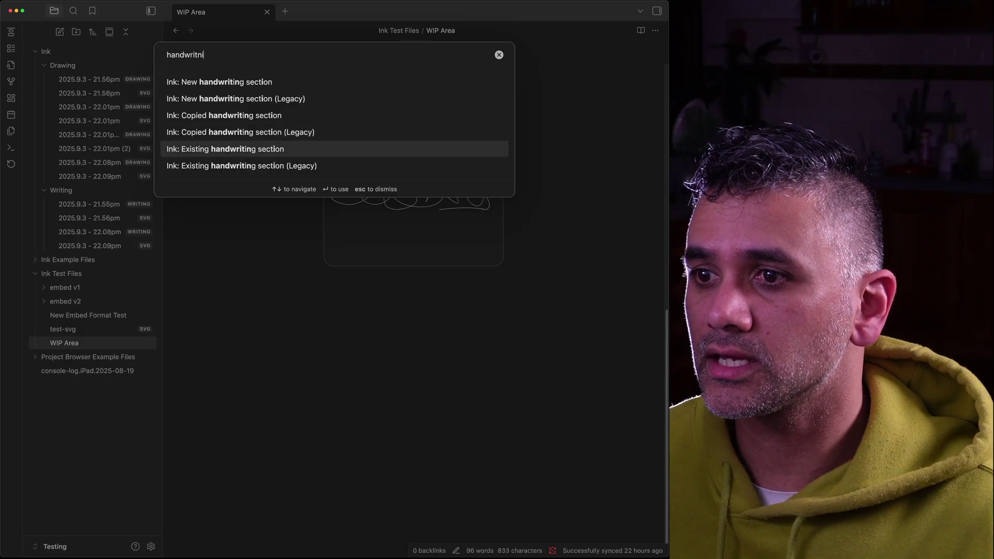
pyautogui.press('Return')
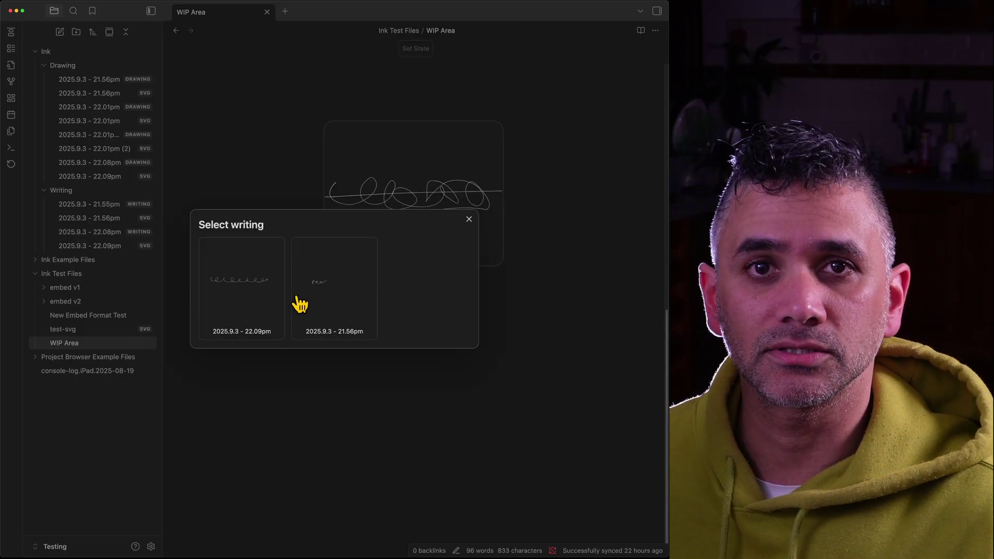
pyautogui.click(322, 290)
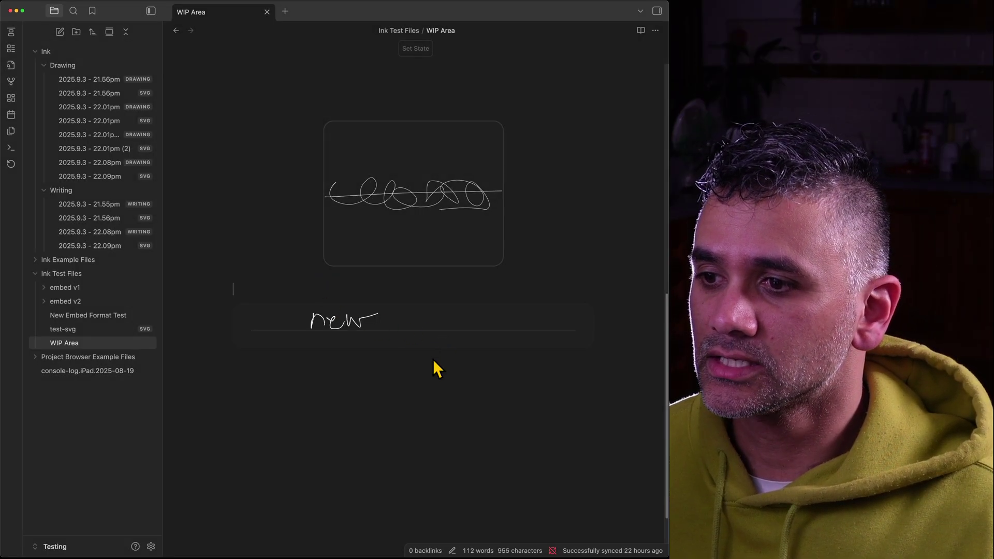
pyautogui.click(413, 404)
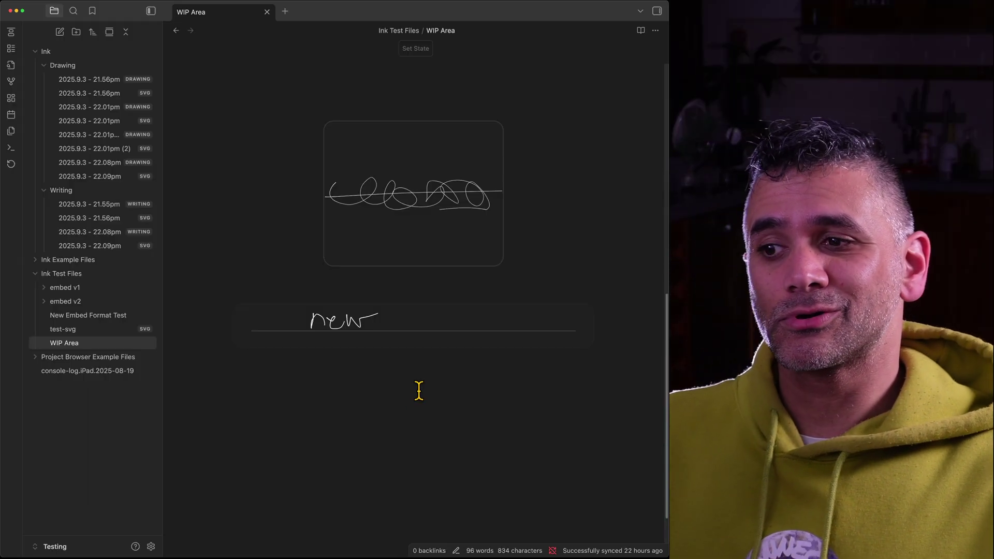